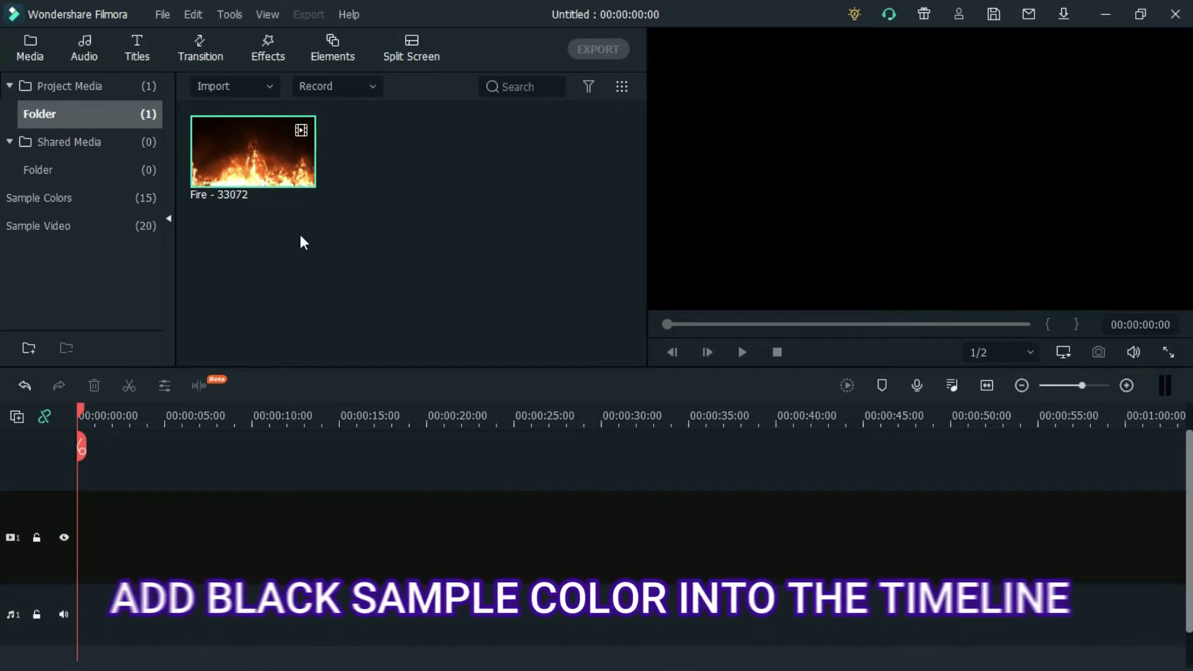
# - Add a Black colour clip to track 1, stretch it to 00:00:08:24, and show the Titles library
pyautogui.click(118, 199)
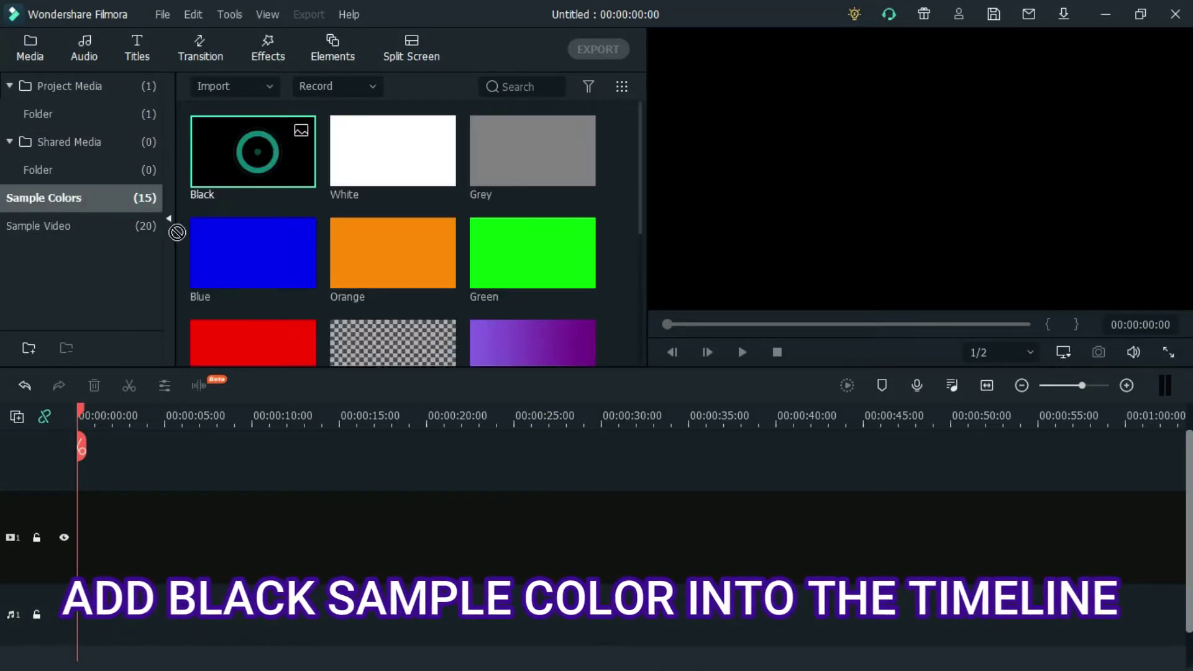
pyautogui.moveTo(177, 232); pyautogui.dragTo(51, 532)
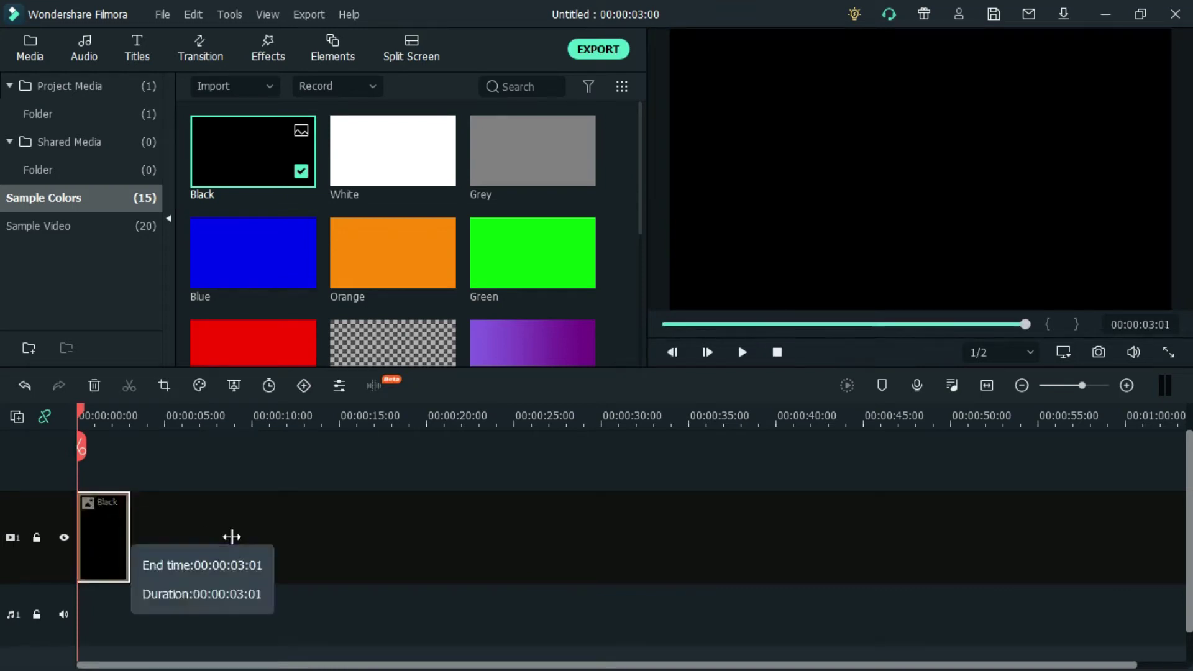
pyautogui.moveTo(204, 536); pyautogui.dragTo(232, 535)
pyautogui.click(137, 48)
pyautogui.moveTo(266, 151); pyautogui.dragTo(245, 357)
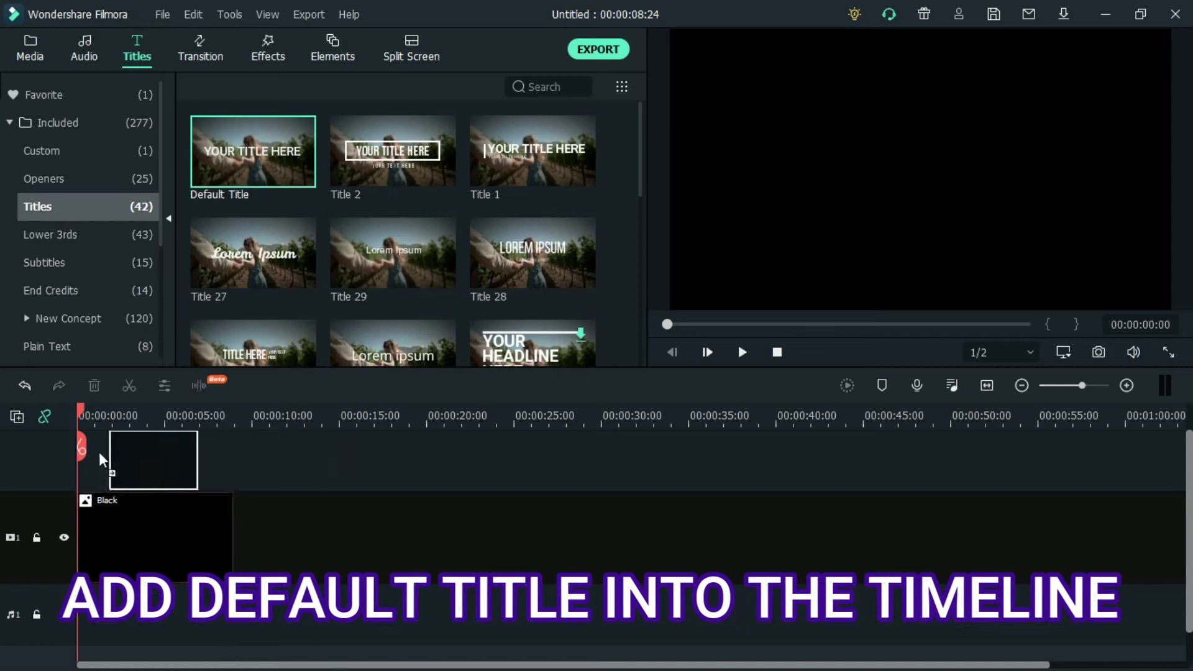
# - Place a Default Title above the black clip, lengthen it, and change its text to 'HOT ONES'
pyautogui.moveTo(226, 451); pyautogui.dragTo(80, 449)
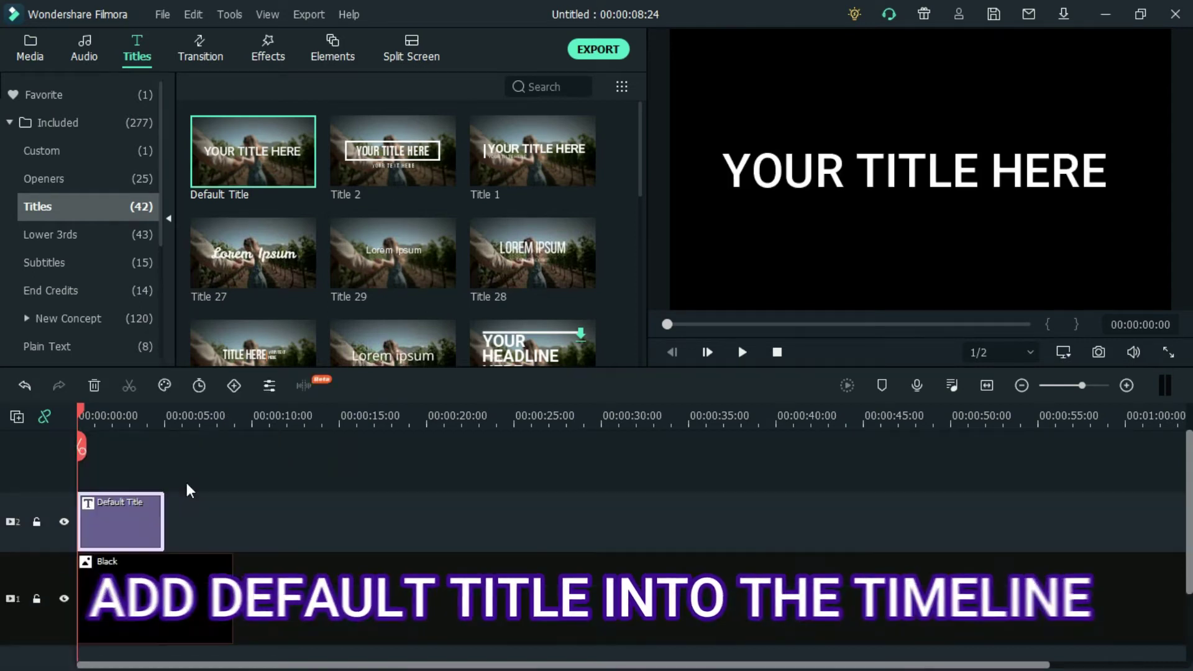
pyautogui.moveTo(221, 523); pyautogui.dragTo(205, 523)
pyautogui.doubleClick(146, 522)
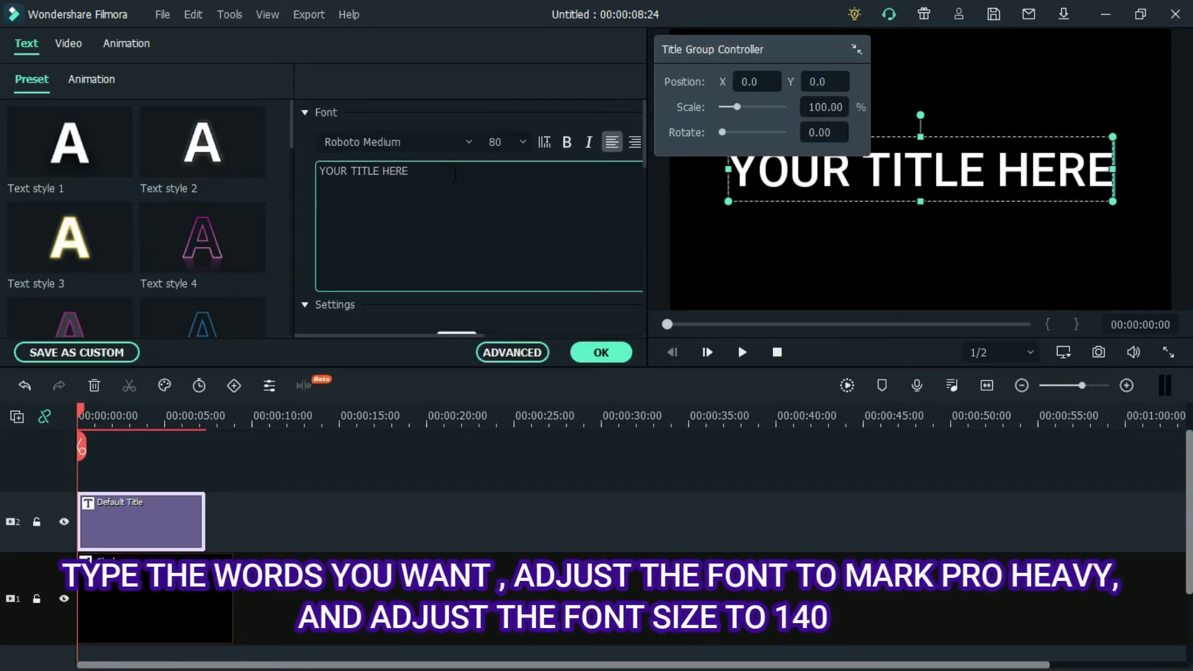
pyautogui.hotkey('ctrl', 'a')
pyautogui.press('BackSpace')
pyautogui.write('HOT ONES')
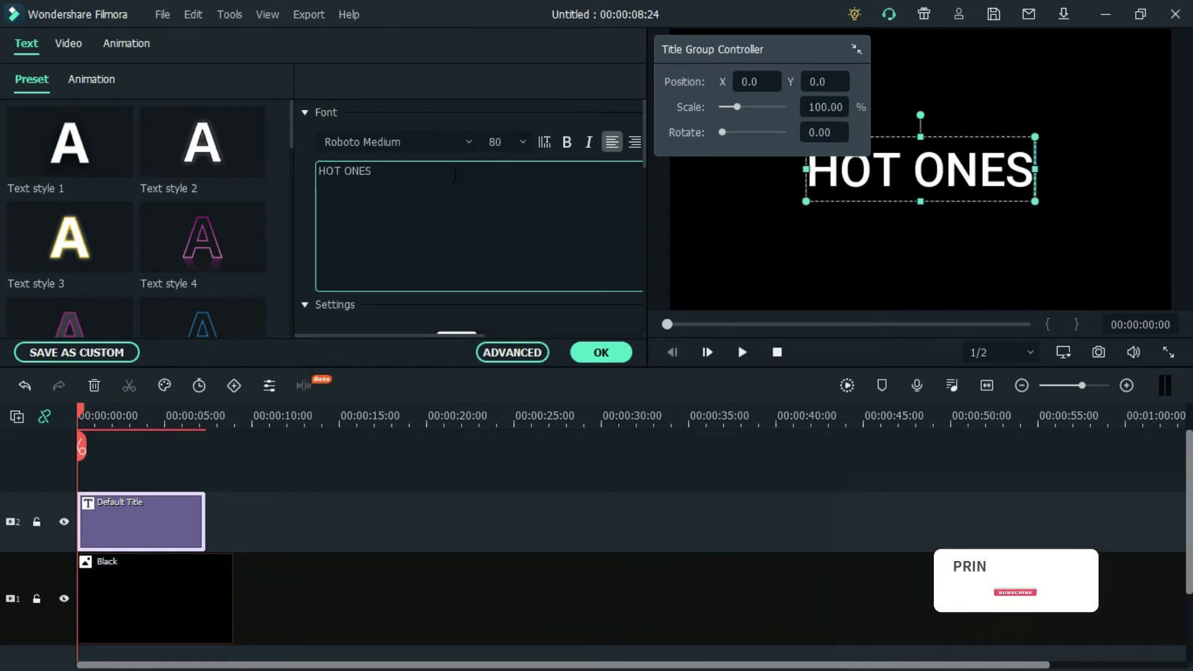
# - Set the title font to Mark Pro Heavy at size 140 and confirm
pyautogui.click(469, 142)
pyautogui.moveTo(647, 391); pyautogui.dragTo(646, 319)
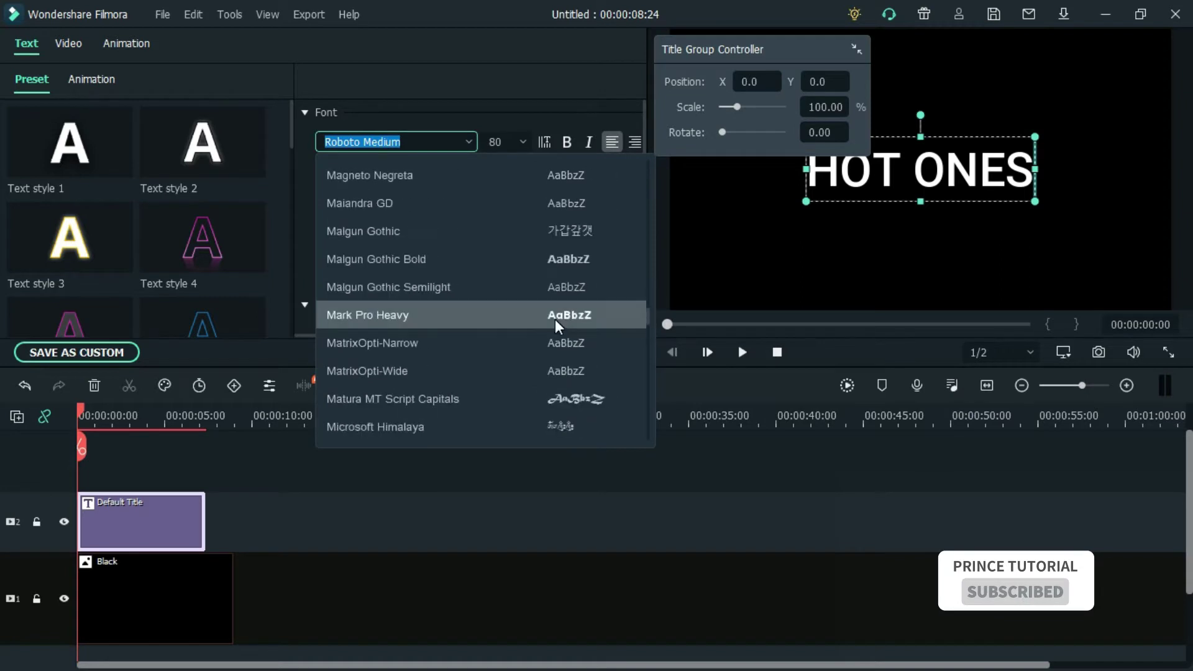
pyautogui.click(555, 317)
pyautogui.click(520, 142)
pyautogui.press('Down')
pyautogui.press('Down')
pyautogui.click(500, 142)
pyautogui.press('BackSpace')
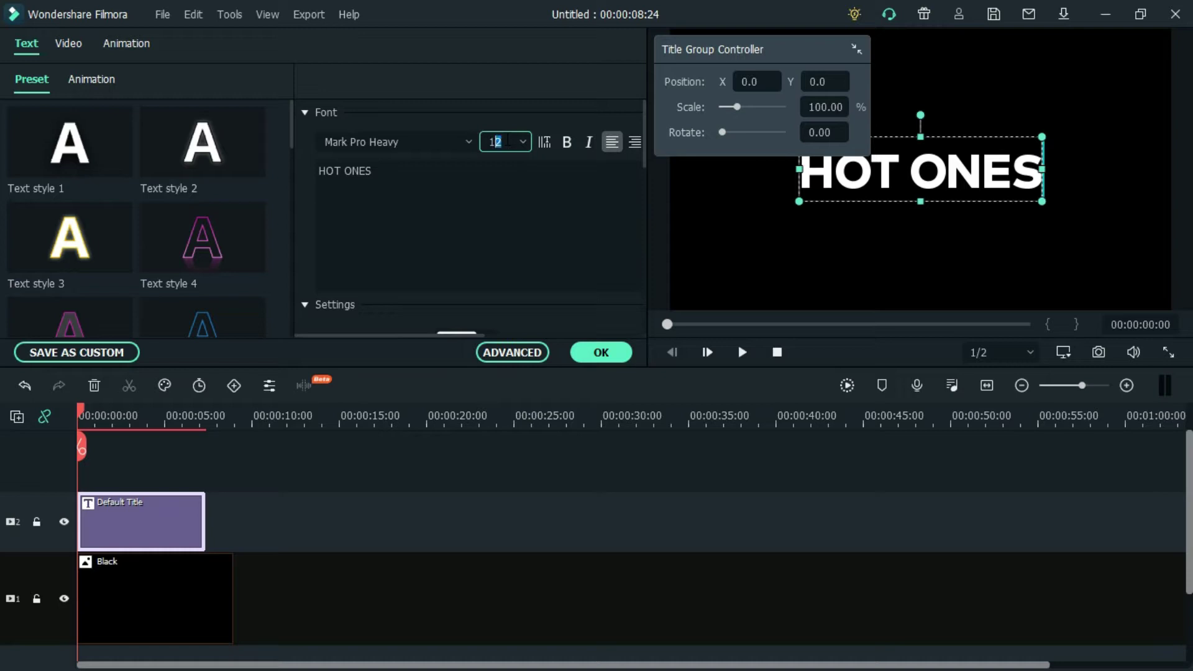
pyautogui.click(610, 355)
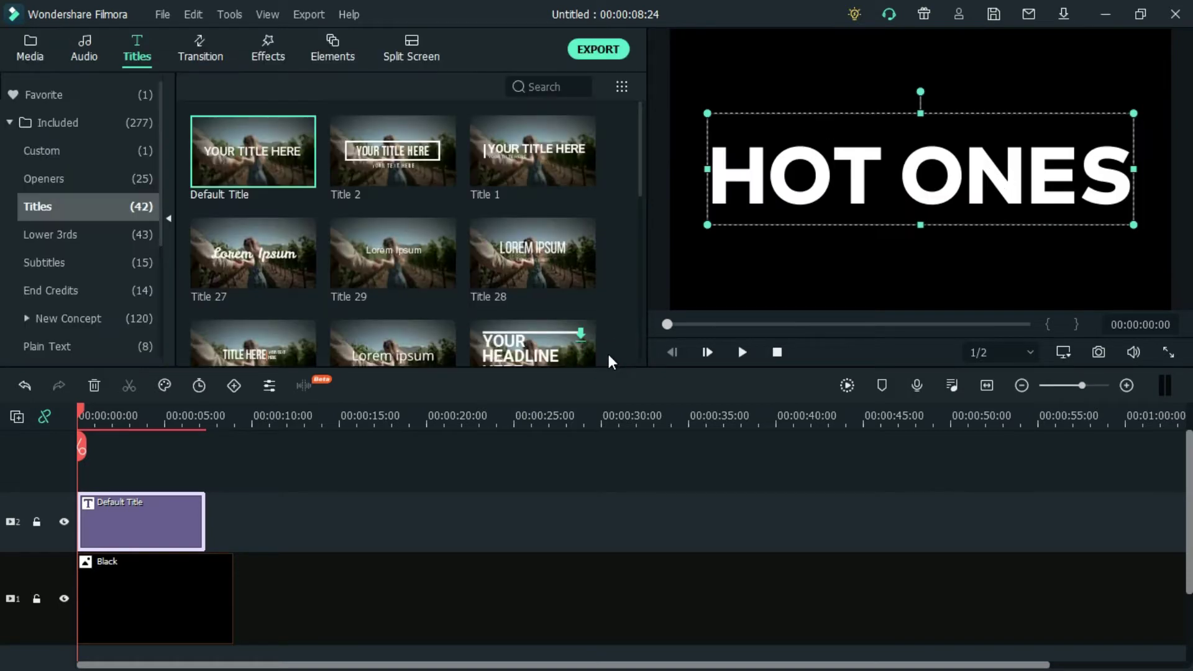
# - Capture the HOT ONES frame as Snapshot_74 and place it on video tracks 1 and 2
pyautogui.click(1100, 352)
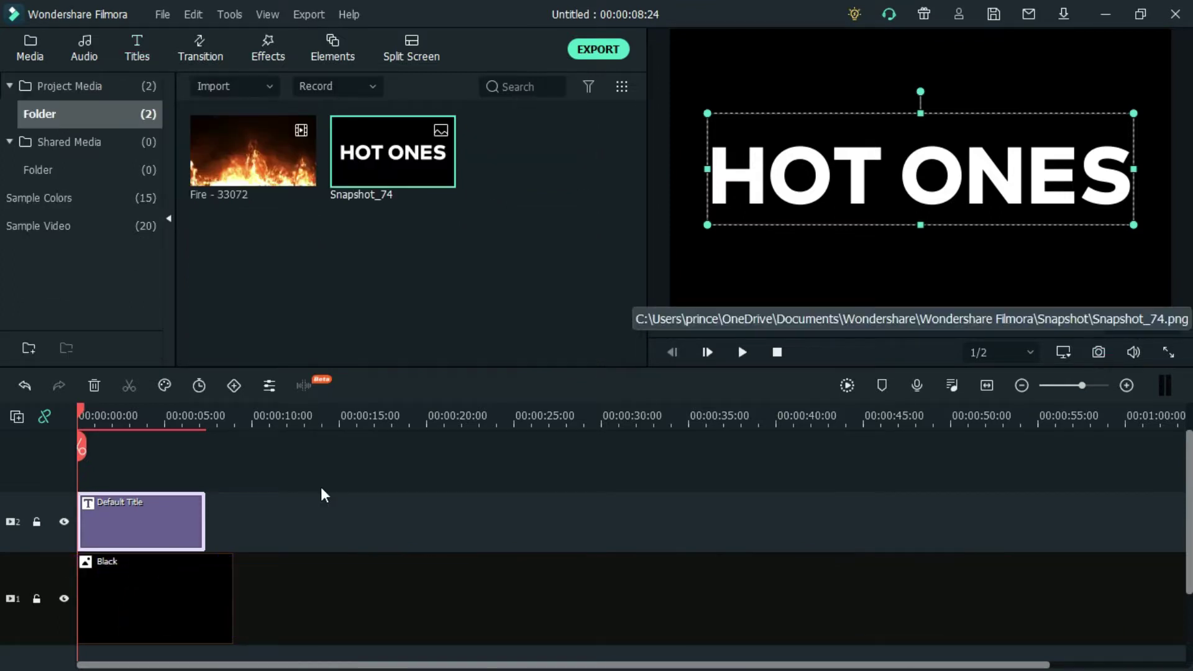
pyautogui.click(178, 578)
pyautogui.moveTo(393, 151); pyautogui.dragTo(61, 596)
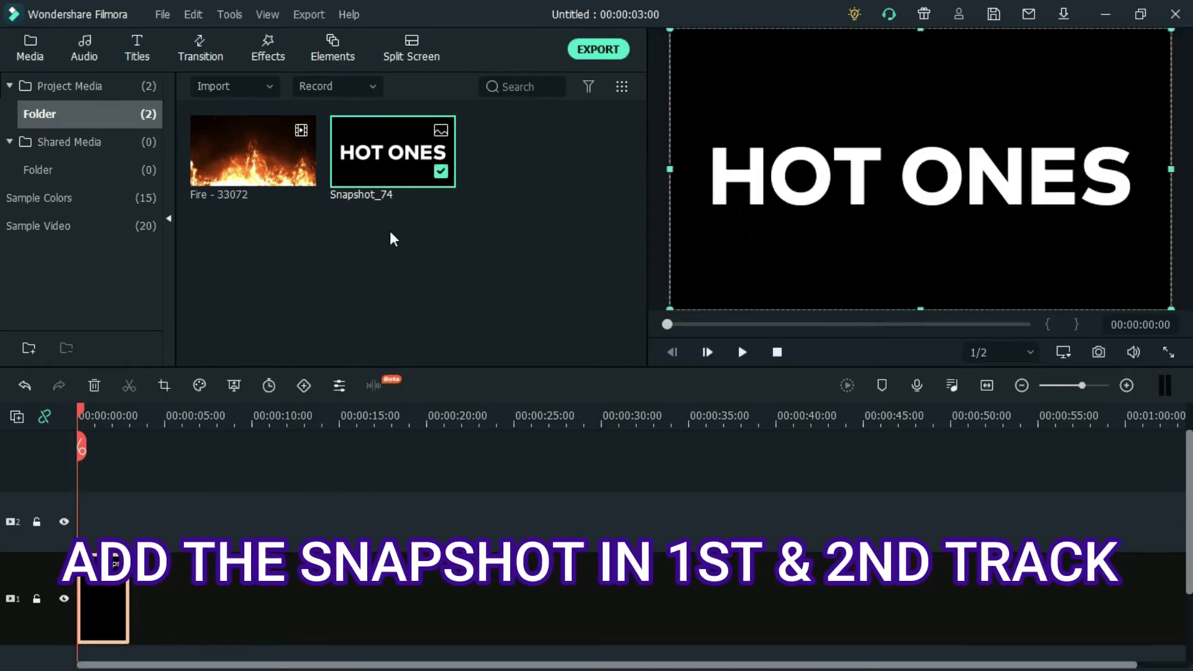
pyautogui.moveTo(407, 140)
pyautogui.mouseDown()
pyautogui.moveTo(353, 171)
pyautogui.moveTo(62, 515)
pyautogui.mouseUp()
pyautogui.click(271, 42)
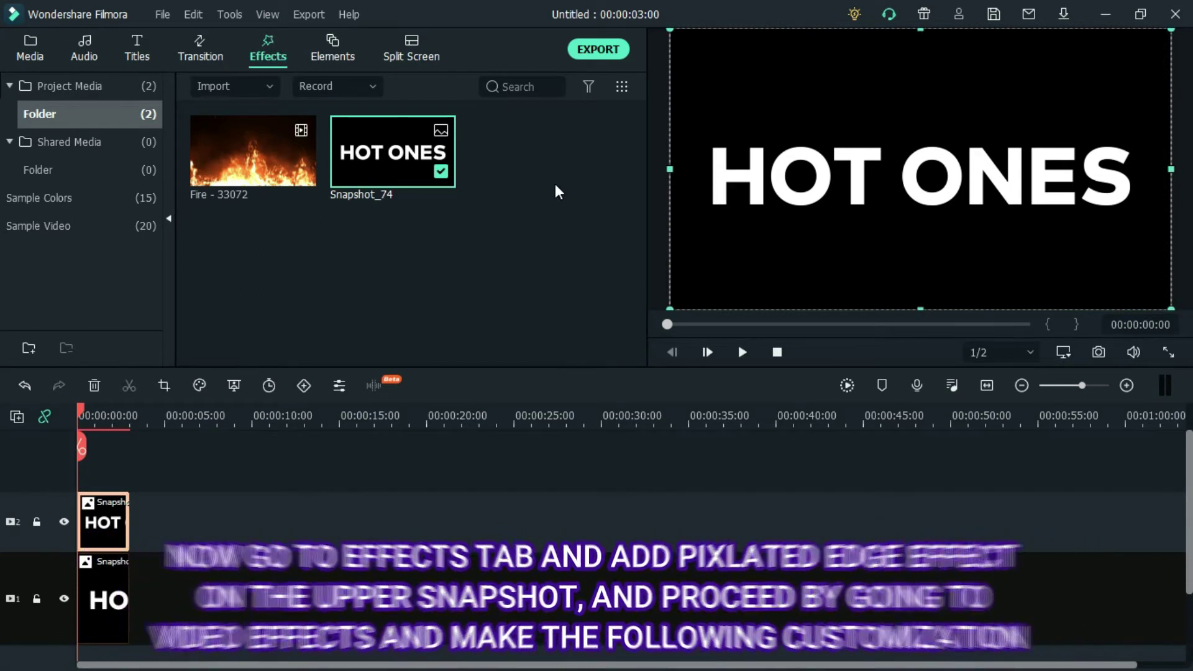
# - Search effects for 'PI' and apply Pixelated Edges to the upper snapshot clip
pyautogui.click(544, 87)
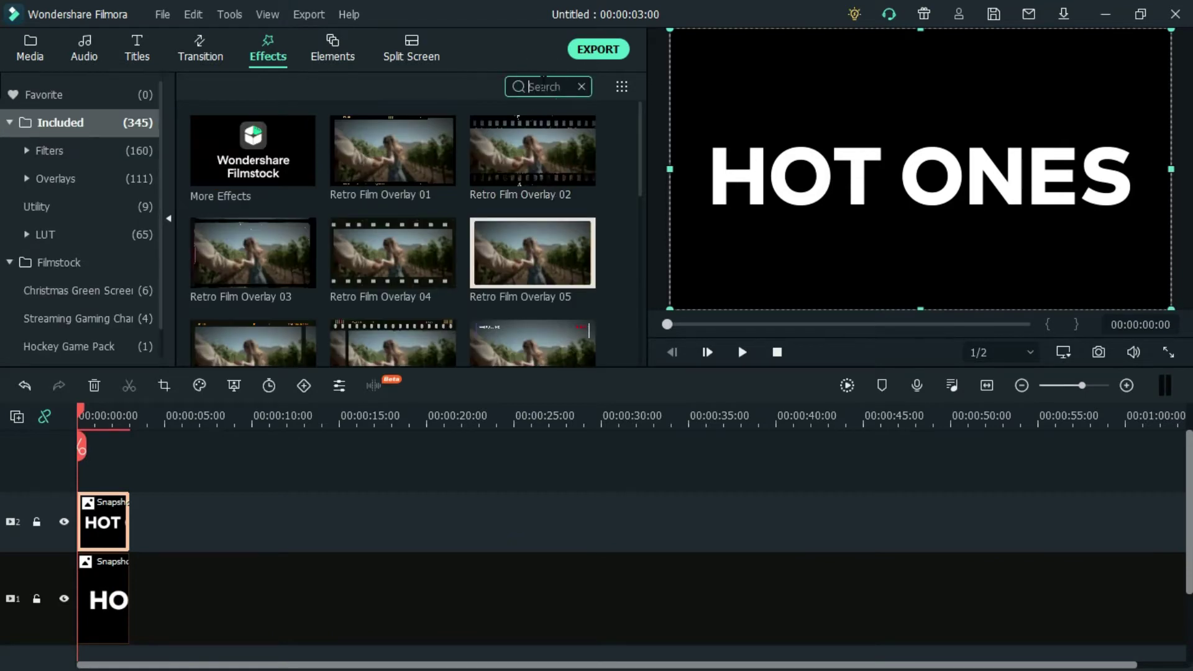
pyautogui.write('PI')
pyautogui.moveTo(245, 260); pyautogui.dragTo(103, 525)
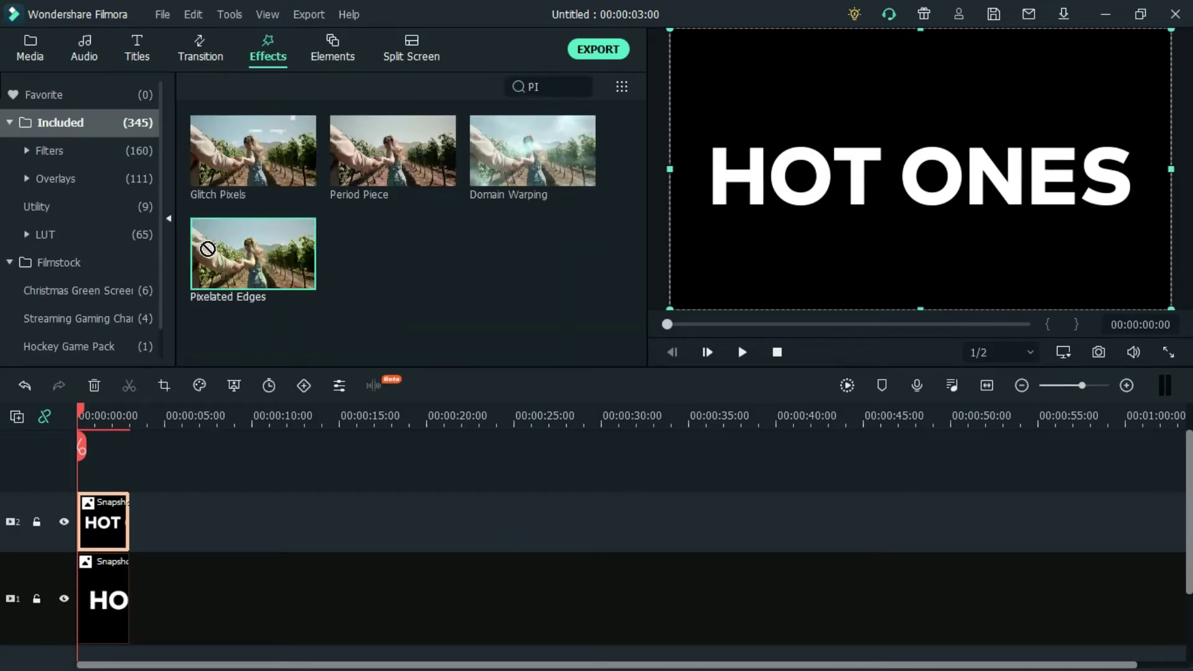
# - Set the Pixelated Edges colour to orange with Alpha 100
pyautogui.rightClick(104, 524)
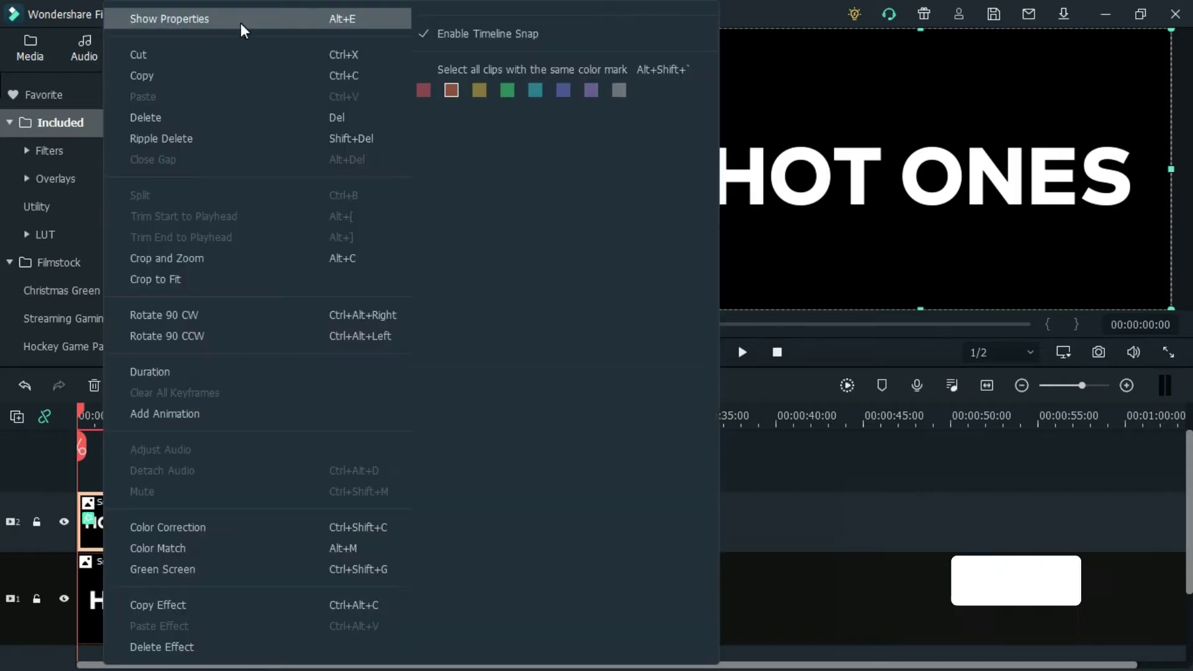
pyautogui.click(240, 18)
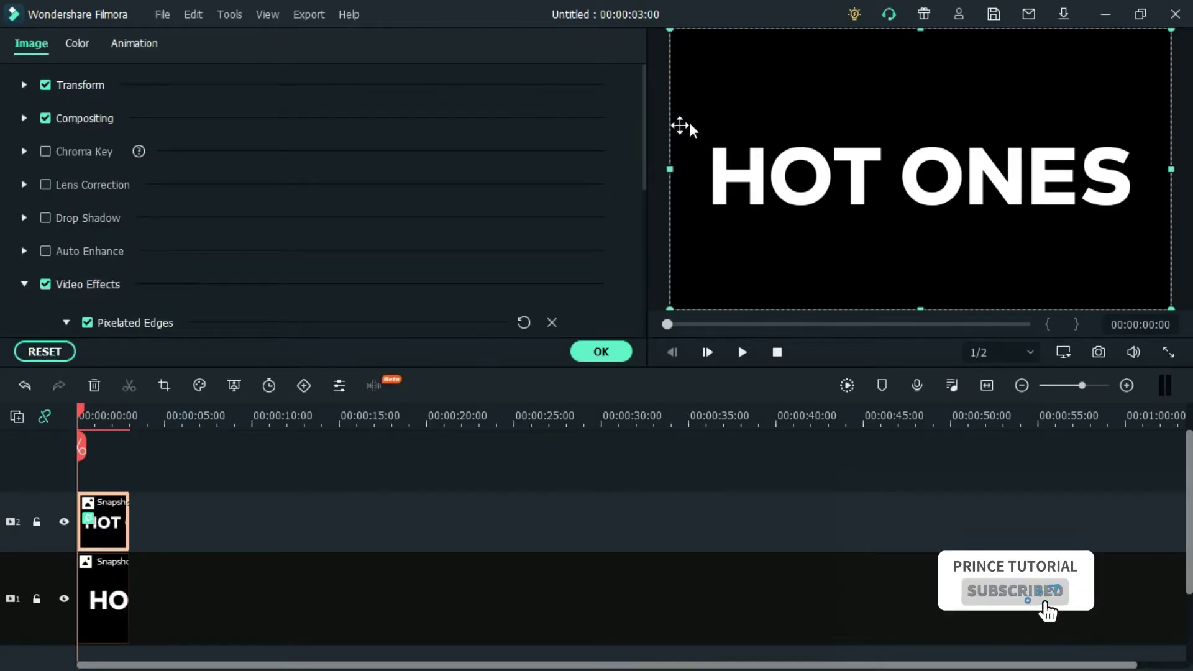
pyautogui.moveTo(646, 153); pyautogui.dragTo(646, 268)
pyautogui.click(270, 115)
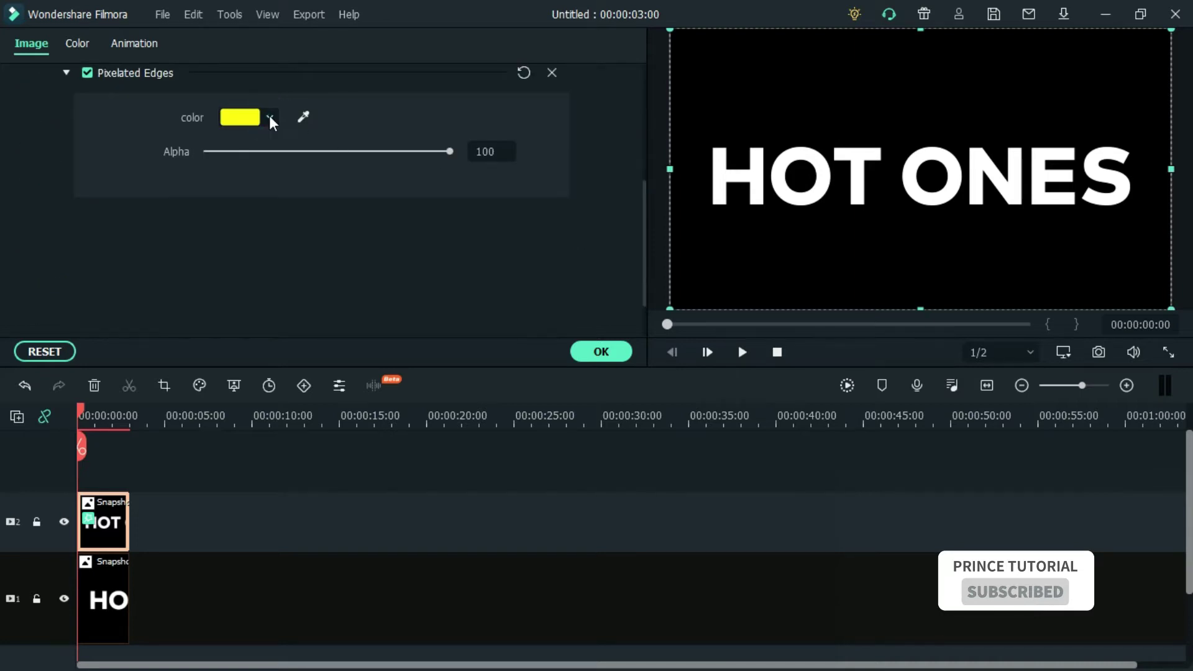
pyautogui.click(270, 238)
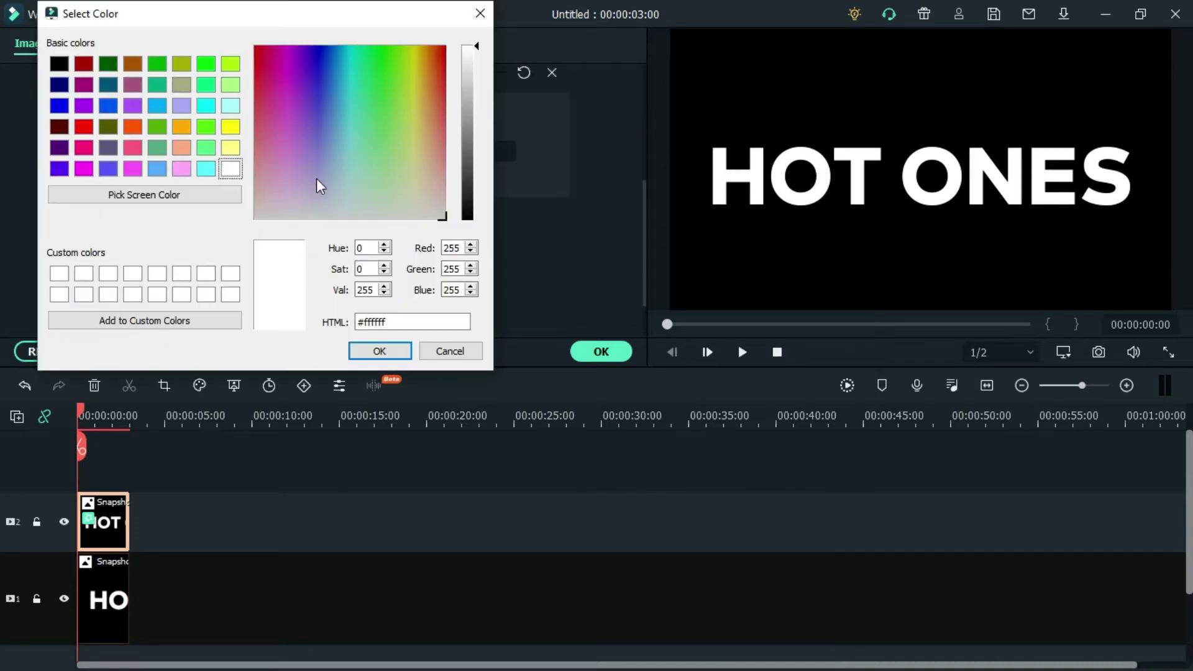
pyautogui.click(431, 56)
pyautogui.click(402, 352)
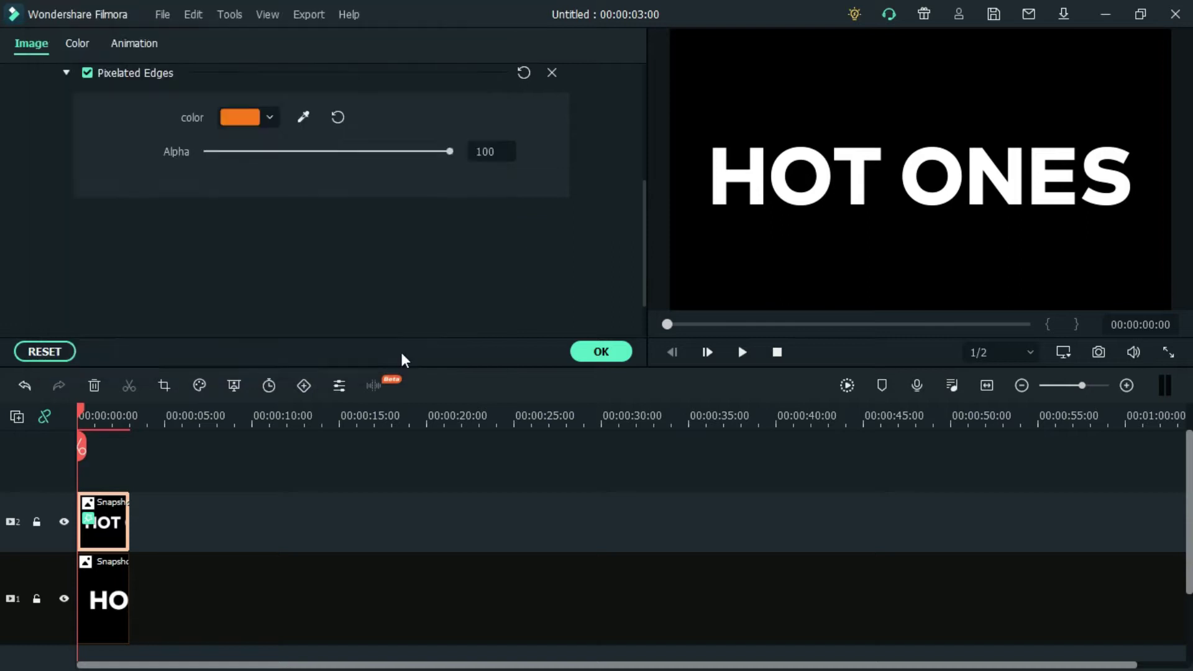
pyautogui.moveTo(645, 244); pyautogui.dragTo(688, 118)
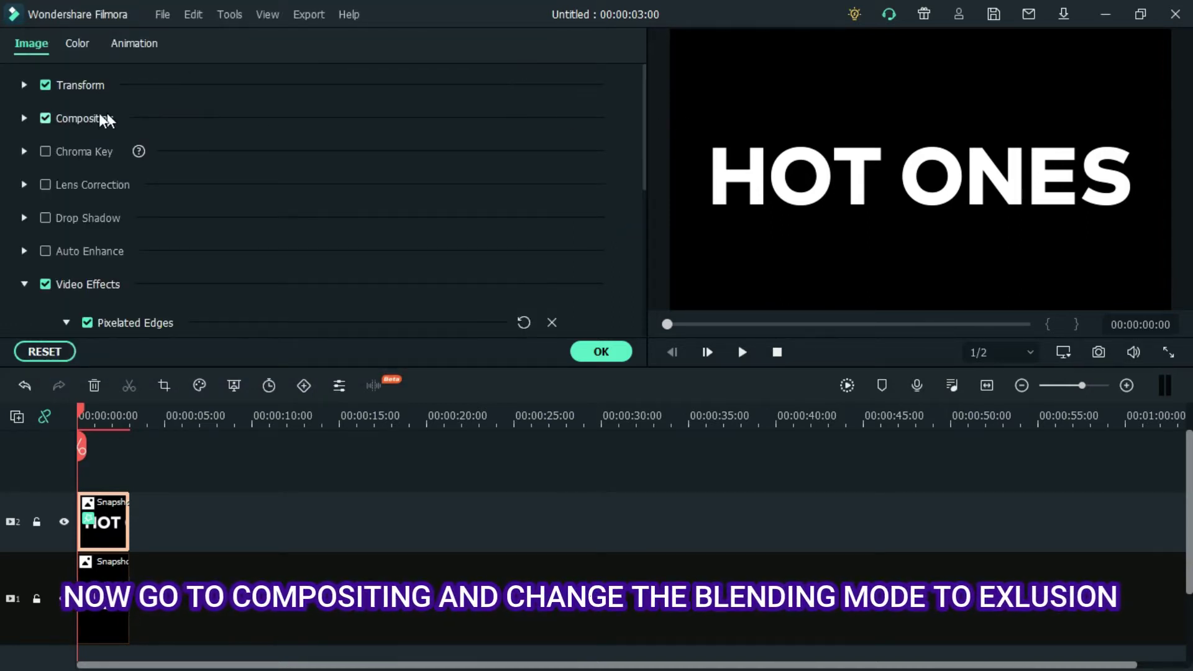
# - Blend the upper snapshot in Exclusion mode and capture the outlined frame as Snapshot_75
pyautogui.click(20, 115)
pyautogui.click(522, 166)
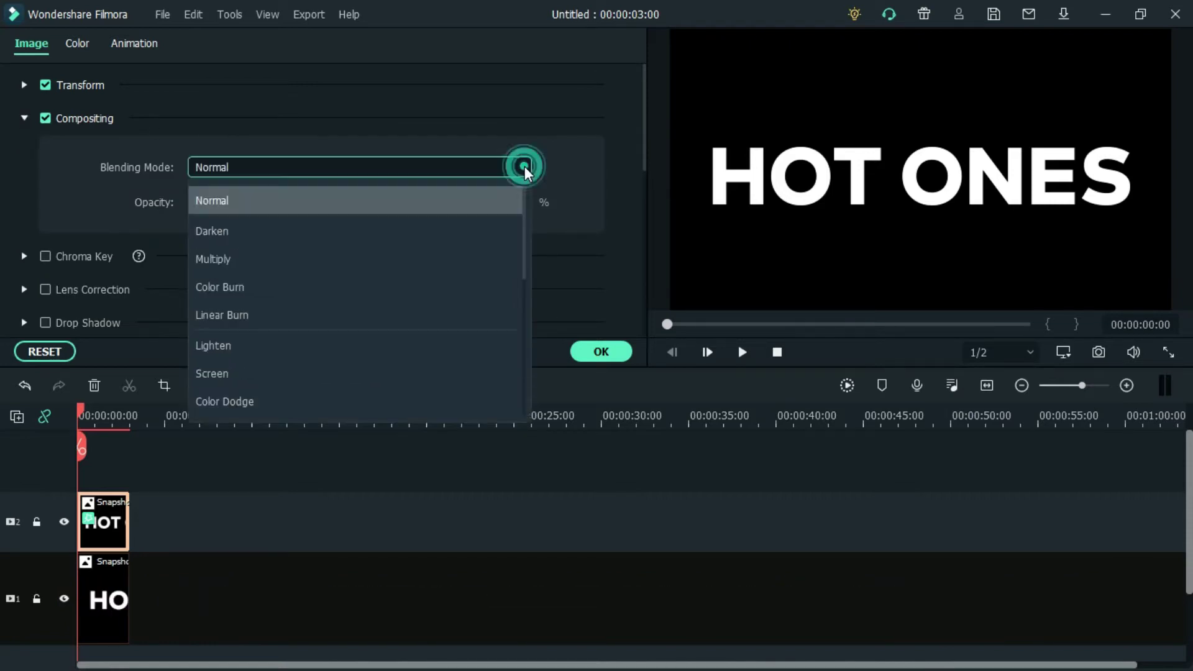
pyautogui.moveTo(523, 197); pyautogui.dragTo(523, 337)
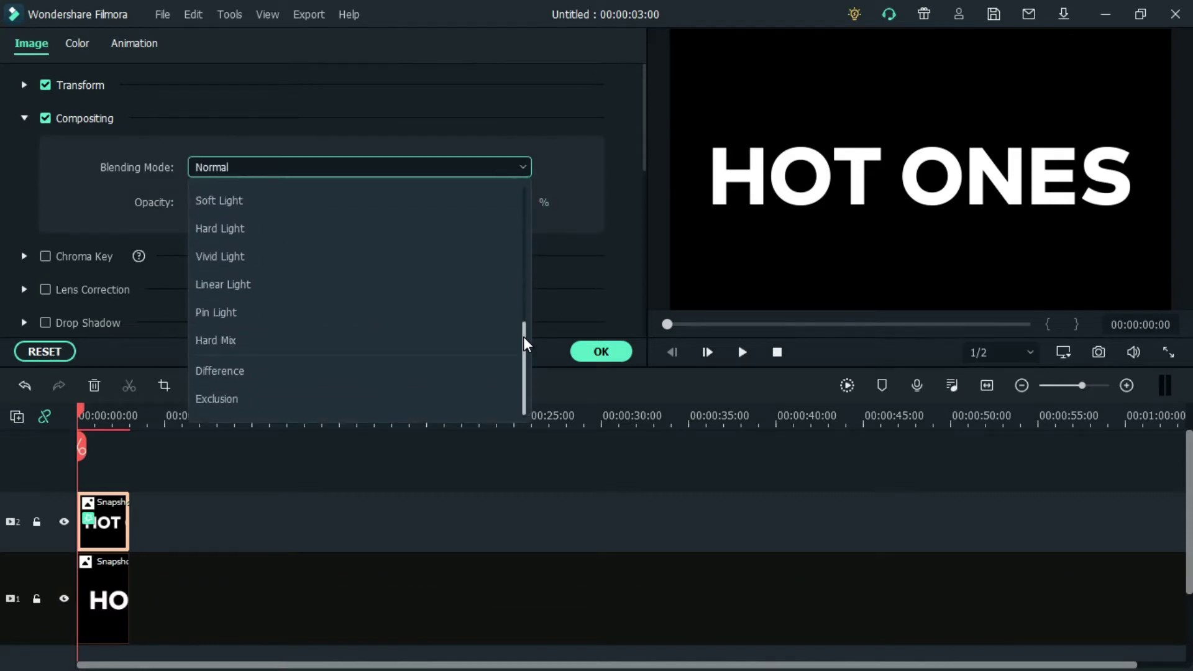
pyautogui.click(612, 349)
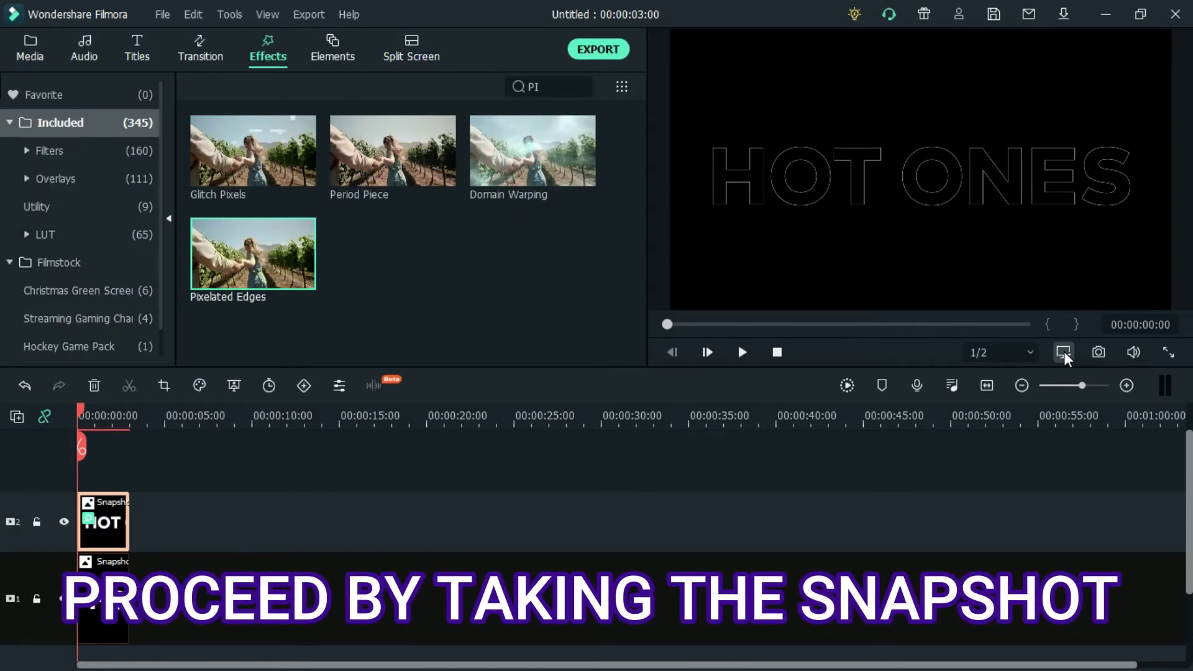
pyautogui.click(1098, 352)
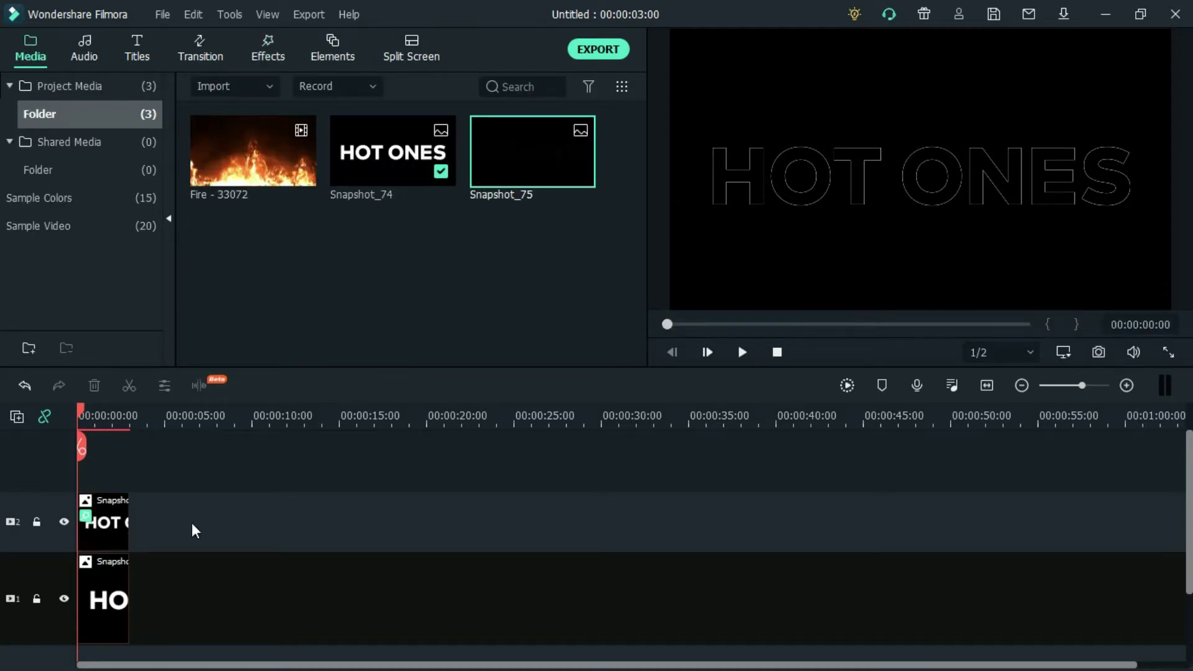
pyautogui.moveTo(192, 523); pyautogui.dragTo(112, 597)
# - Replace the snapshot clips with the Fire - 33072 video on track 1, matching its project settings
pyautogui.press('Delete')
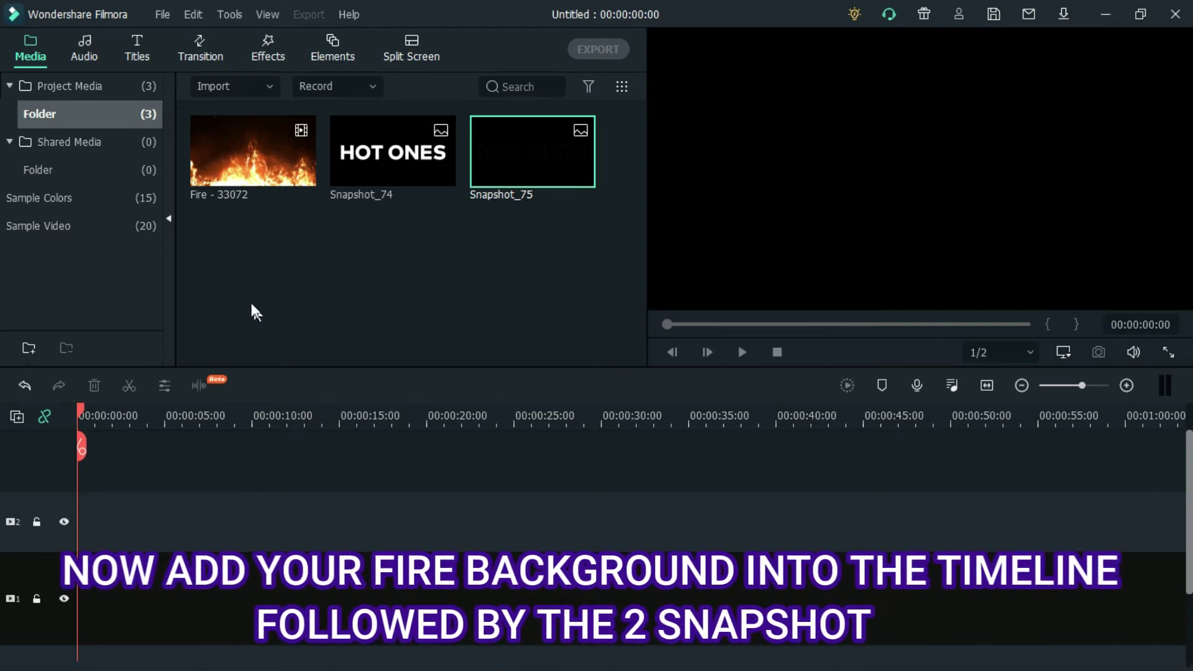
pyautogui.moveTo(266, 141); pyautogui.dragTo(208, 600)
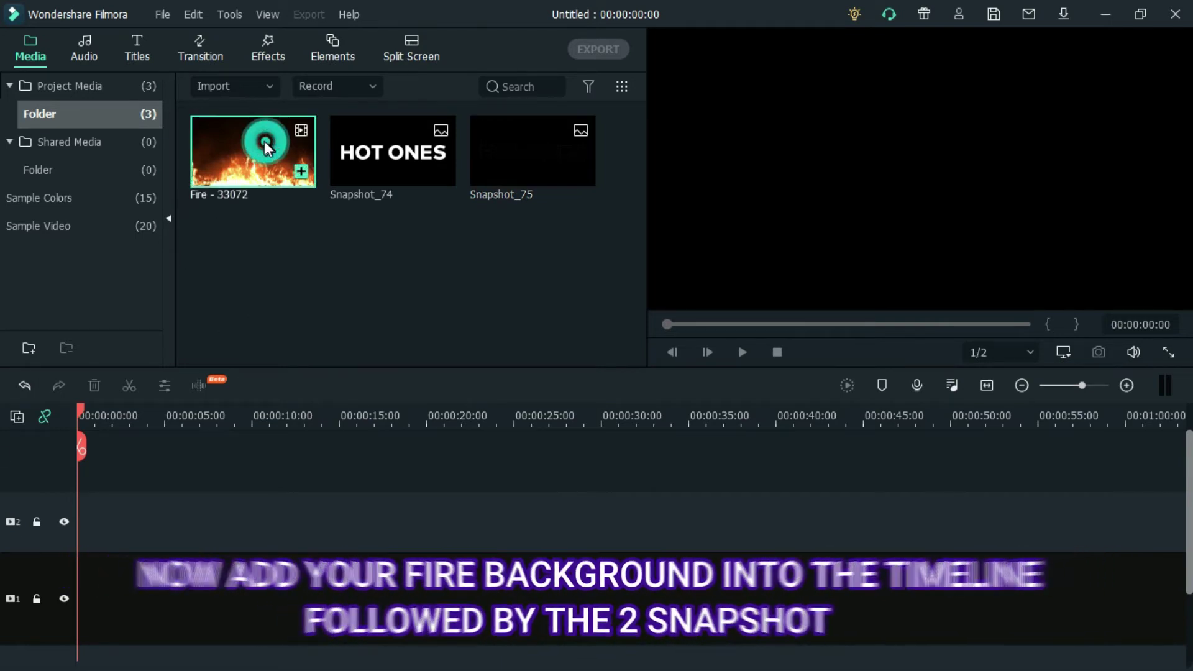
pyautogui.moveTo(66, 586); pyautogui.dragTo(66, 586)
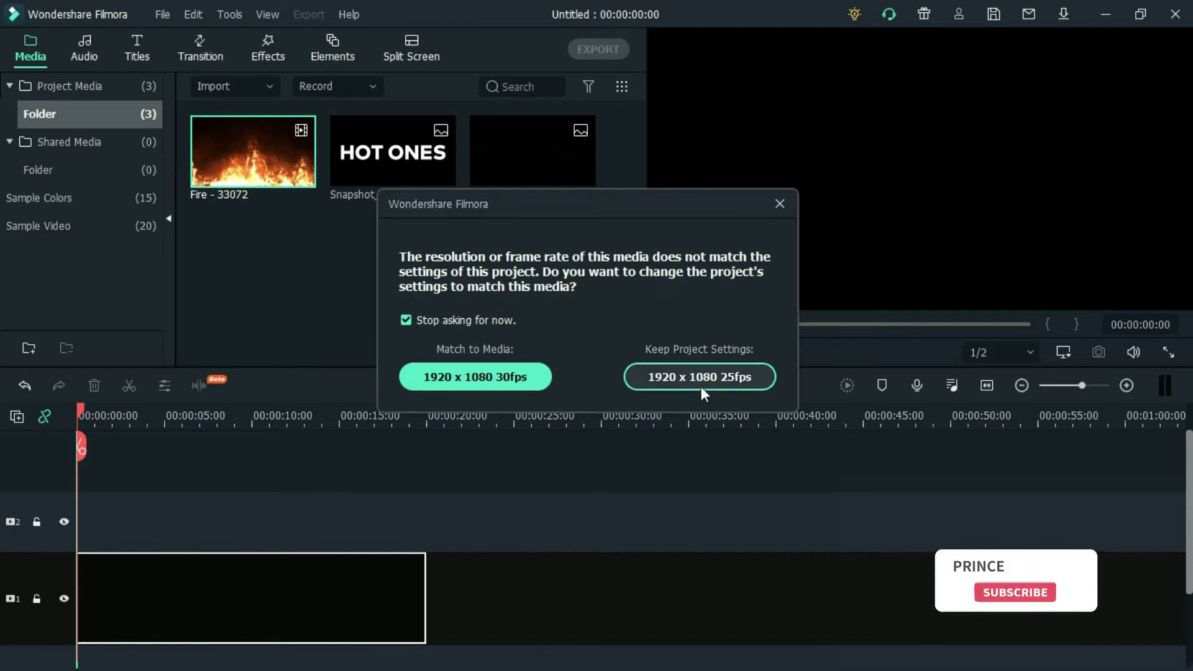
pyautogui.click(525, 377)
# - Stack Snapshot_74 and Snapshot_75 above the fire at equal length, hiding Snapshot_75's track
pyautogui.moveTo(435, 166)
pyautogui.mouseDown()
pyautogui.moveTo(112, 510)
pyautogui.moveTo(494, 522)
pyautogui.mouseUp()
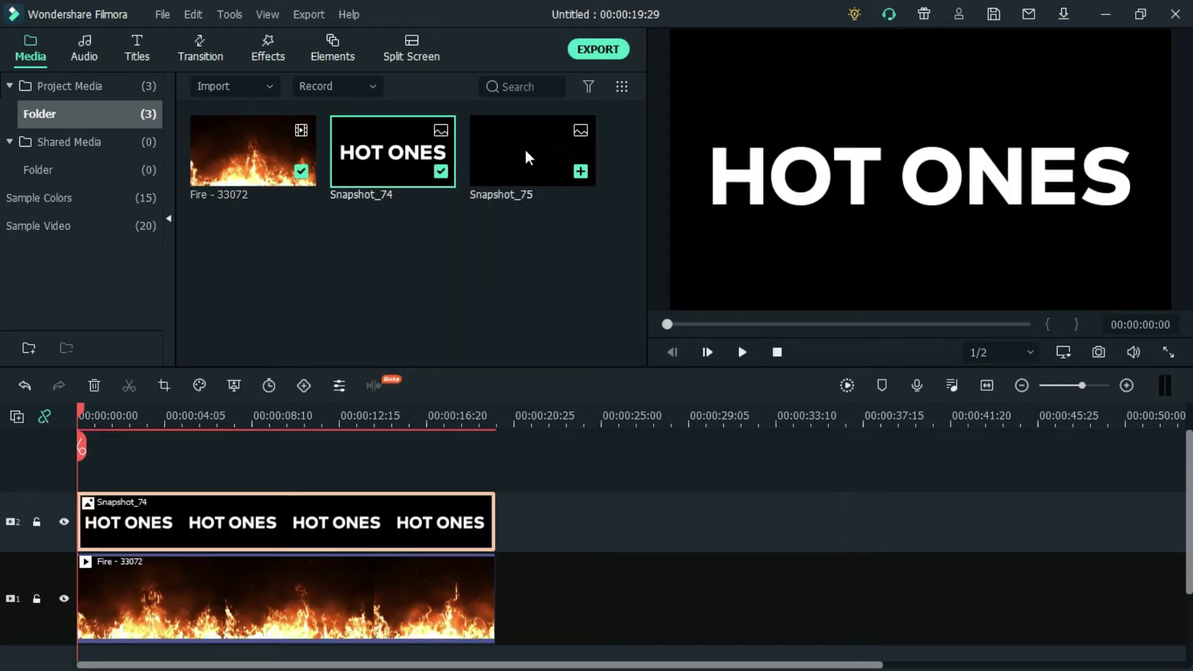
pyautogui.moveTo(524, 146); pyautogui.dragTo(109, 460)
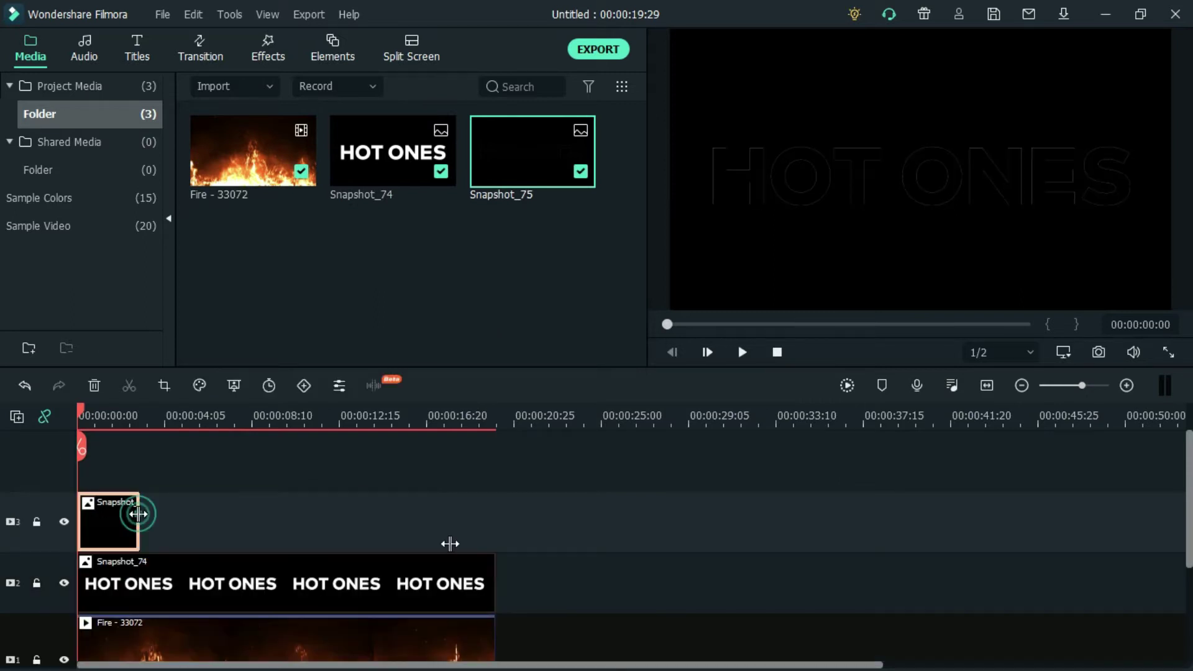
pyautogui.moveTo(138, 514); pyautogui.dragTo(495, 542)
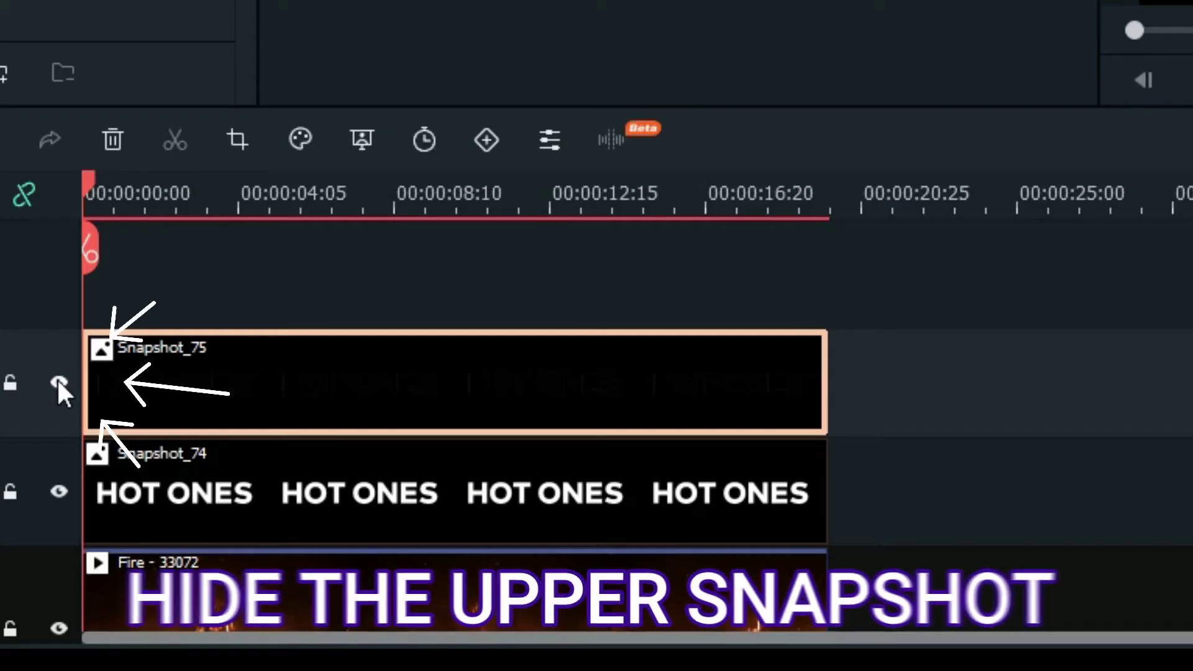
pyautogui.click(64, 522)
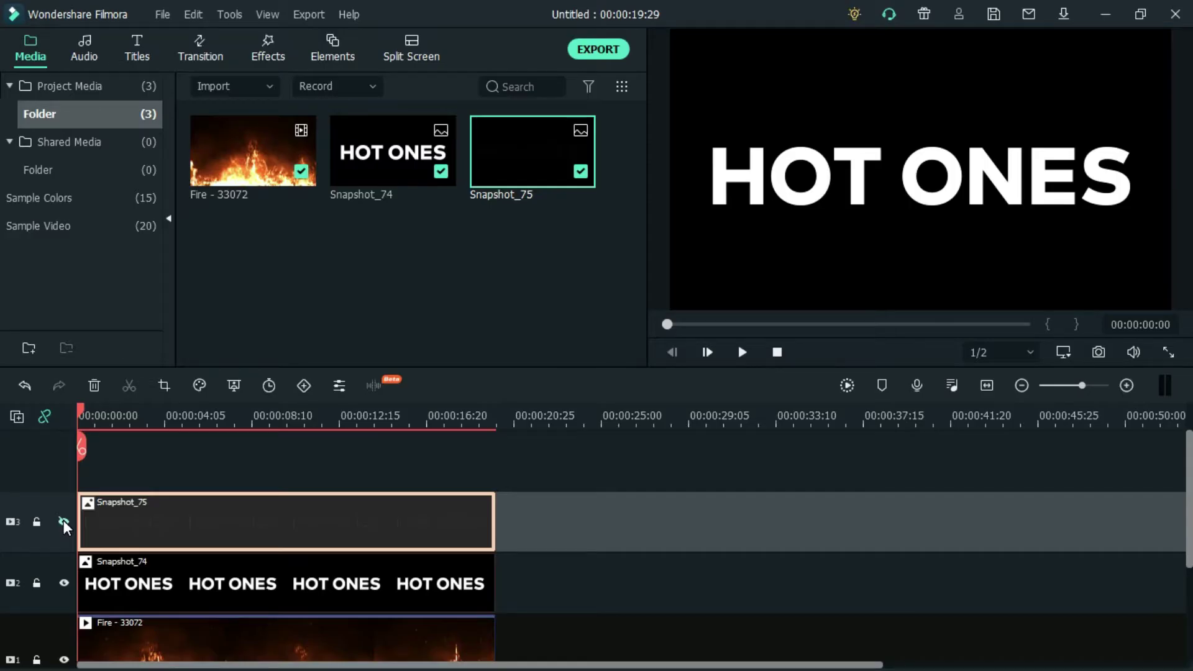
# - Set Snapshot_74's blending mode to Multiply so fire shows through the letters
pyautogui.rightClick(298, 575)
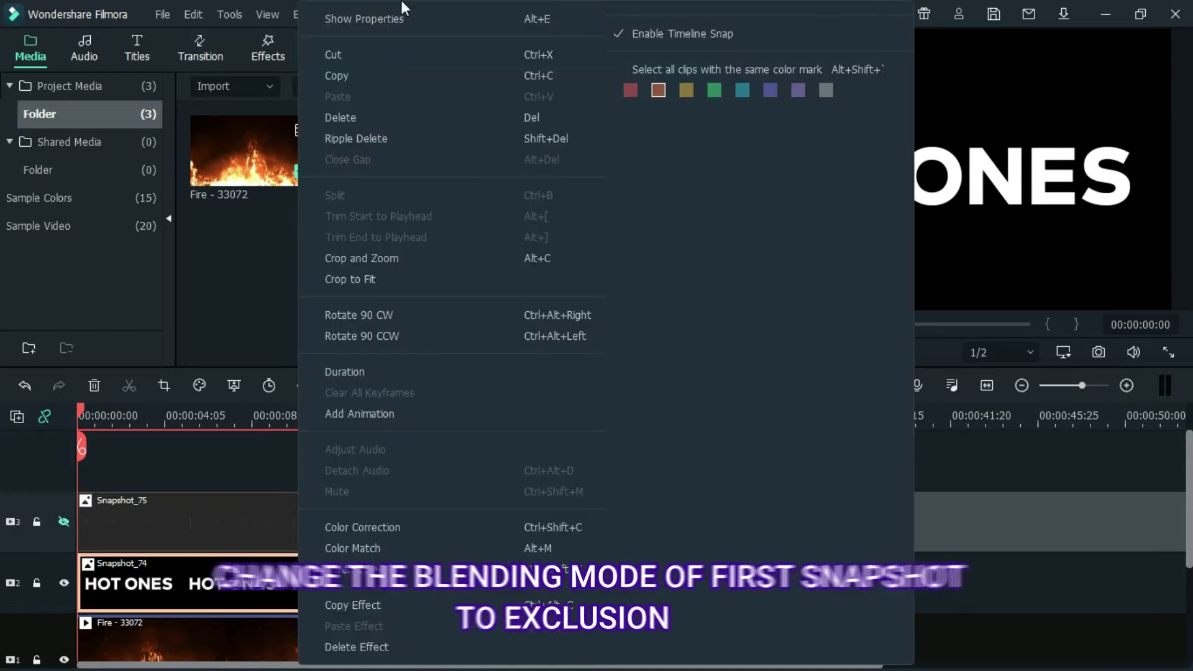
pyautogui.click(403, 19)
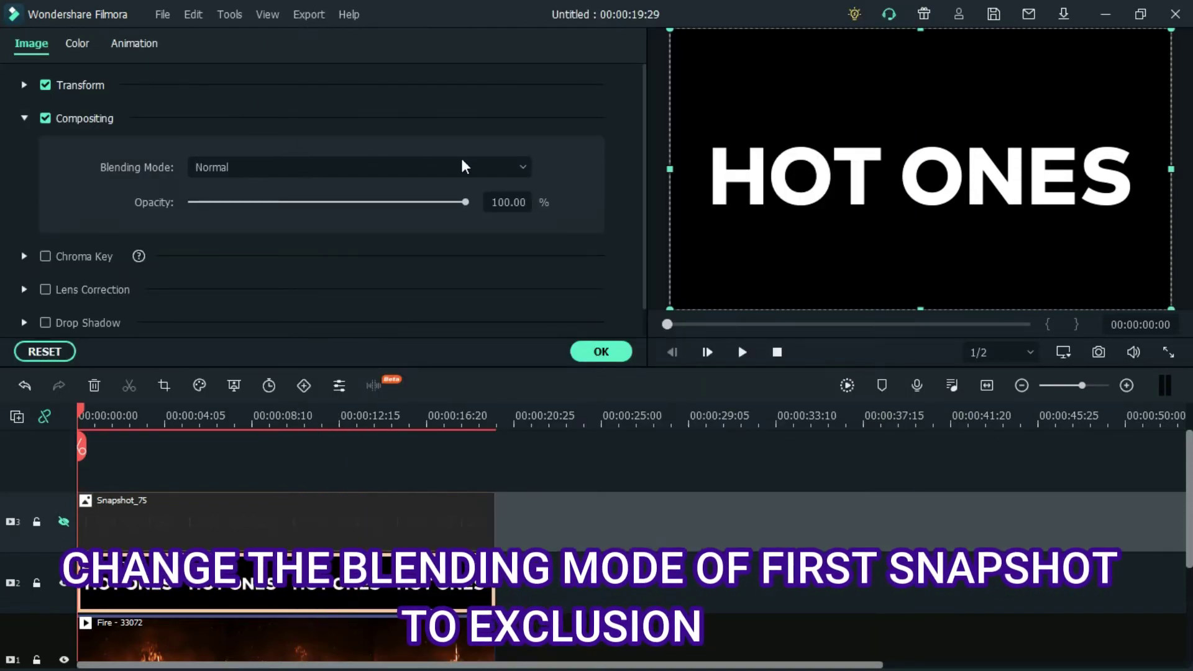
pyautogui.click(523, 166)
pyautogui.click(324, 260)
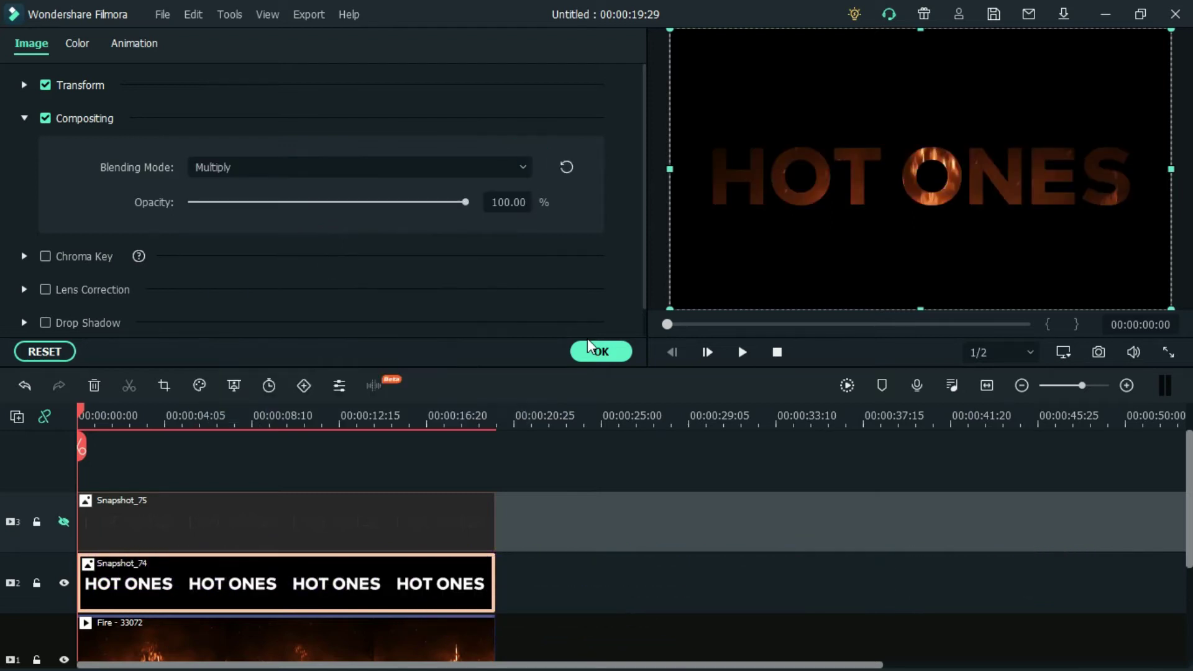
pyautogui.click(601, 352)
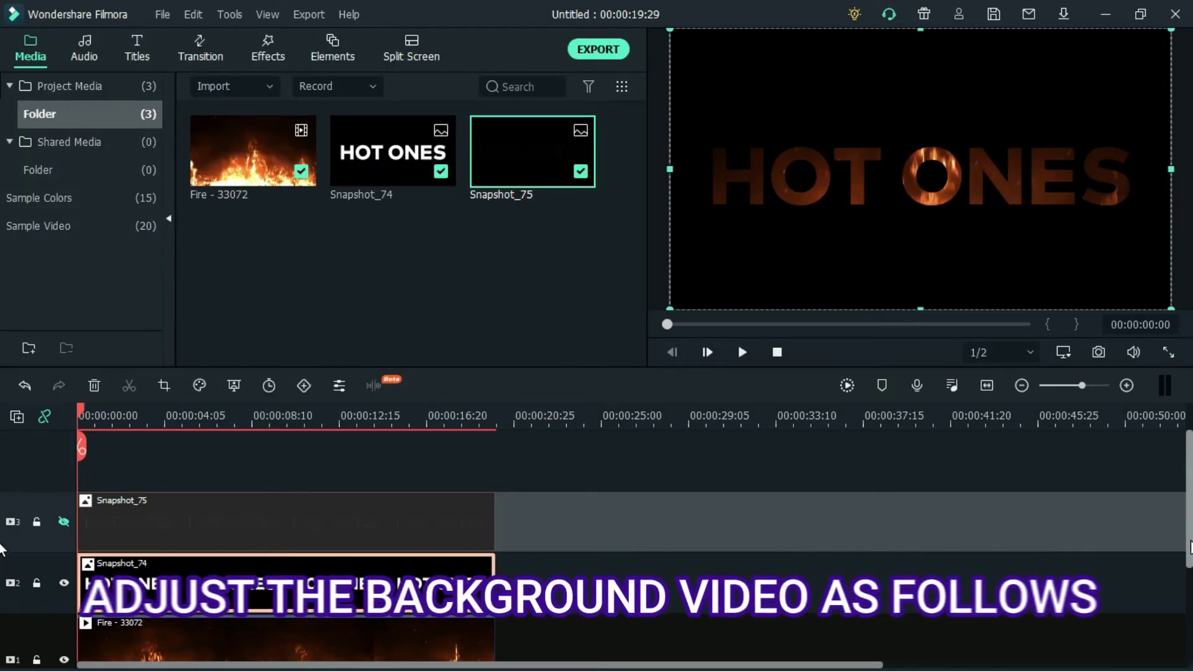
# - Squeeze the Fire - 33072 video to a band around the HOT ONES text in the preview
pyautogui.scroll(-1, 0, 562)
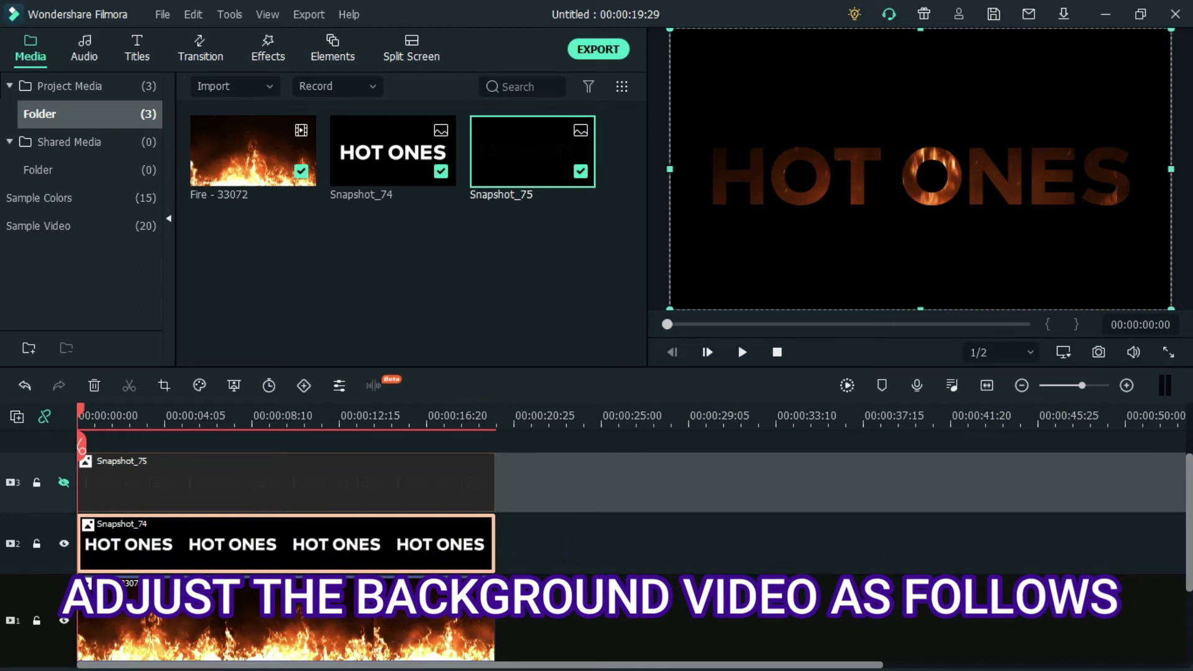
pyautogui.click(286, 628)
pyautogui.moveTo(921, 309); pyautogui.dragTo(914, 208)
pyautogui.moveTo(922, 42)
pyautogui.mouseDown()
pyautogui.moveTo(921, 119)
pyautogui.moveTo(920, 109)
pyautogui.mouseUp()
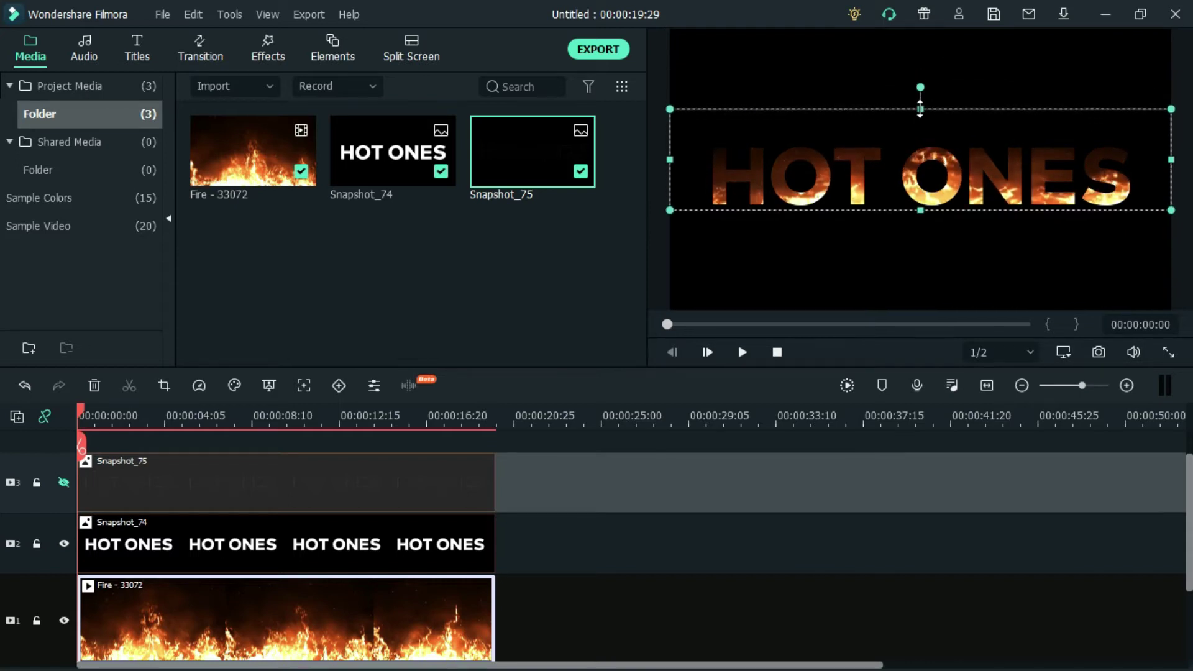
pyautogui.doubleClick(261, 471)
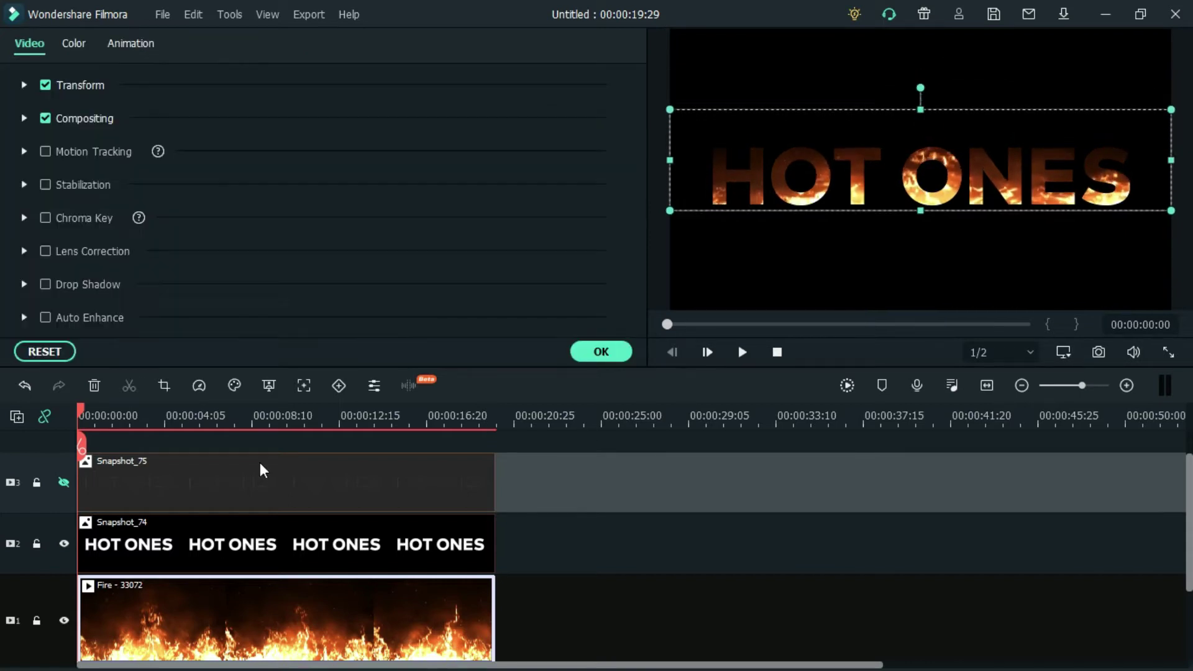
# - Search effects for 'glo' and apply Glow to the Snapshot_74 clip
pyautogui.click(617, 353)
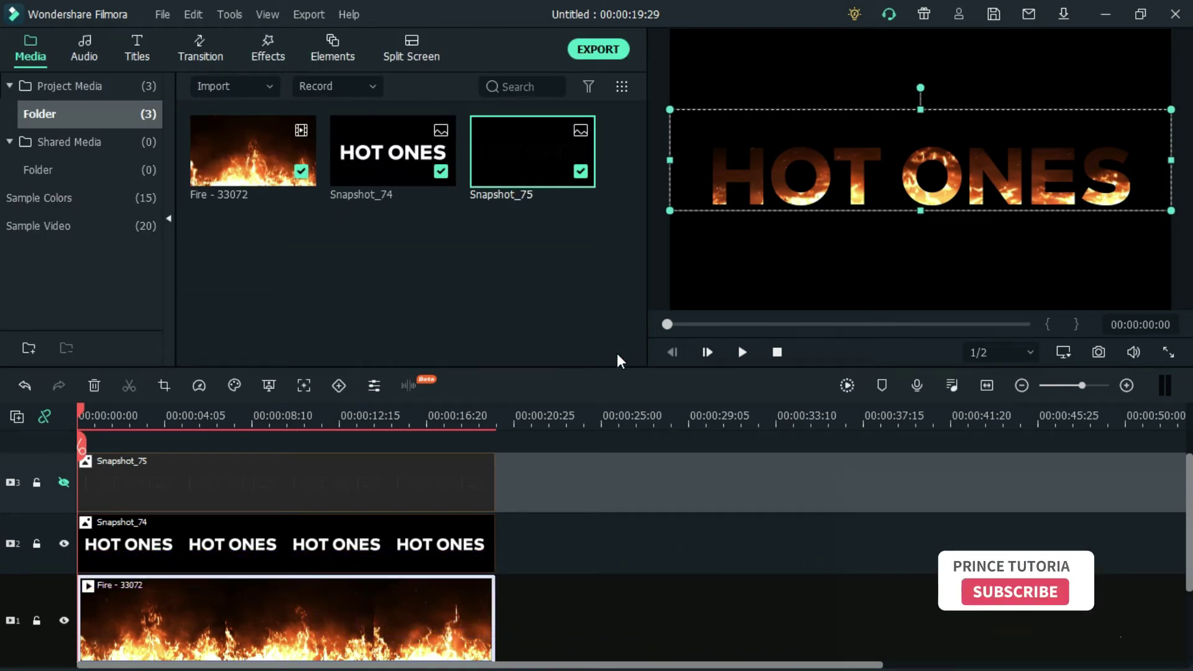
pyautogui.click(267, 50)
pyautogui.click(547, 87)
pyautogui.write('g')
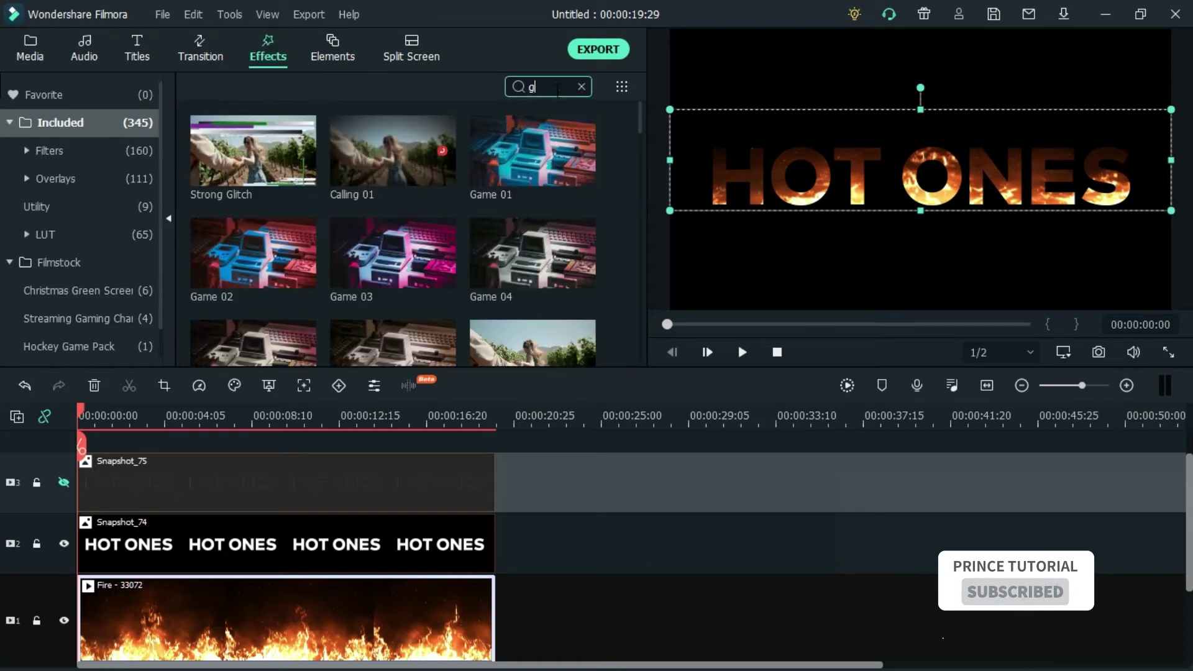
pyautogui.write('lo')
pyautogui.moveTo(230, 502); pyautogui.dragTo(253, 550)
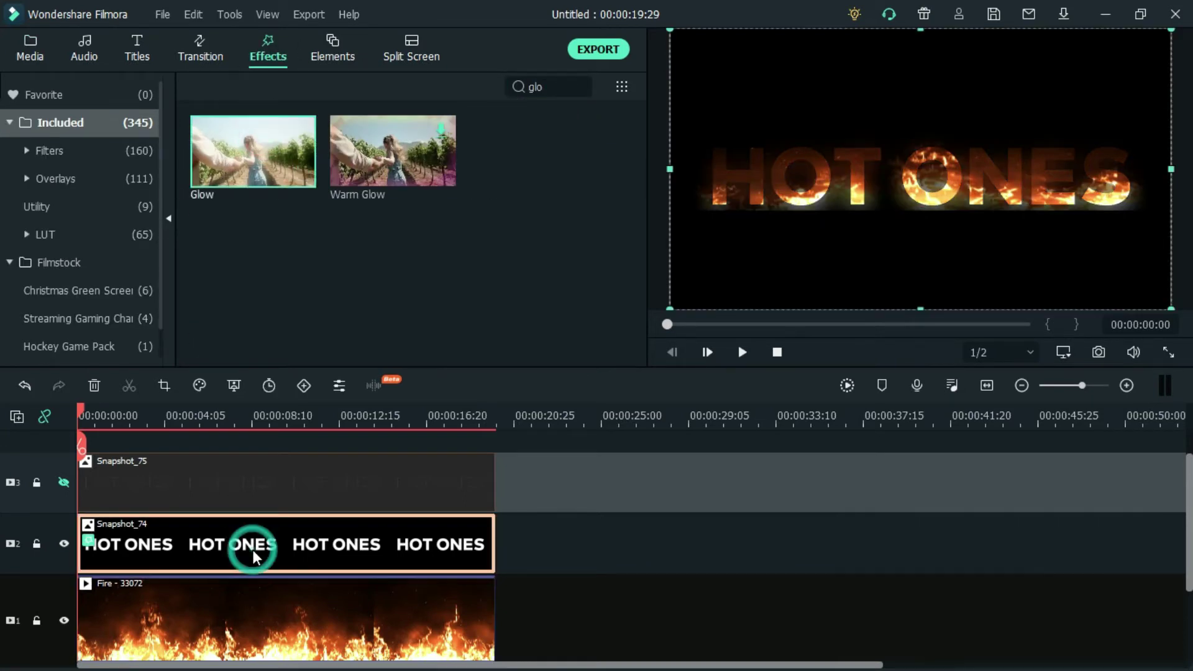
# - Set Snapshot_74's Glow Radius to 2 and confirm
pyautogui.doubleClick(252, 550)
pyautogui.click(24, 119)
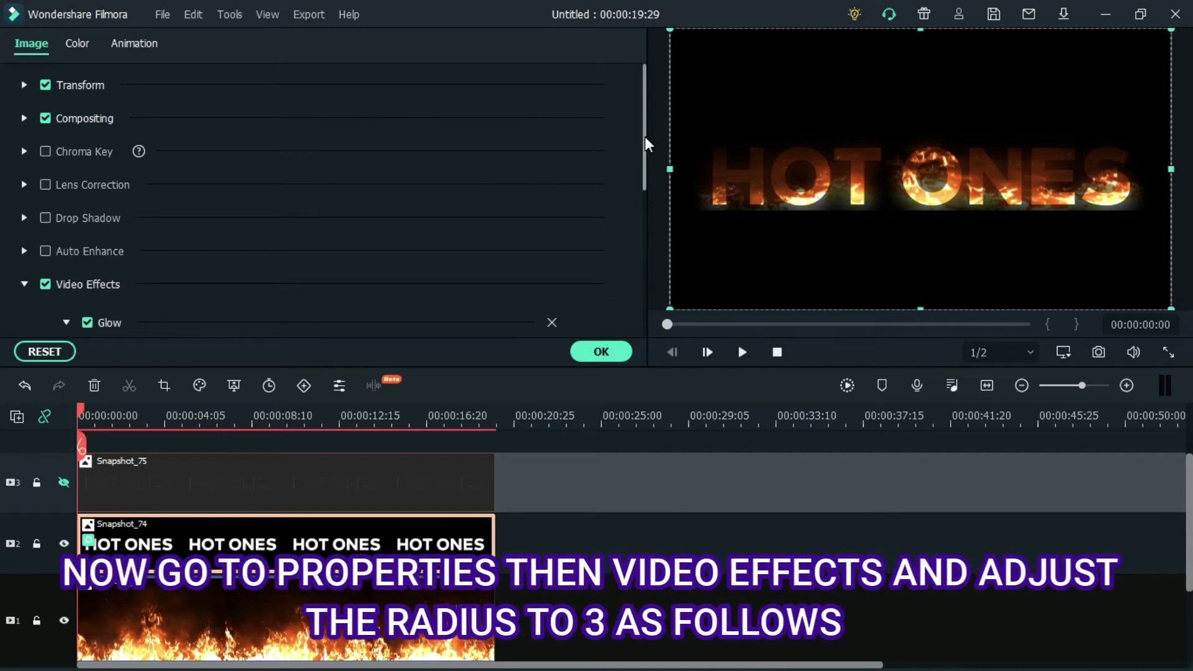
pyautogui.moveTo(645, 143); pyautogui.dragTo(641, 209)
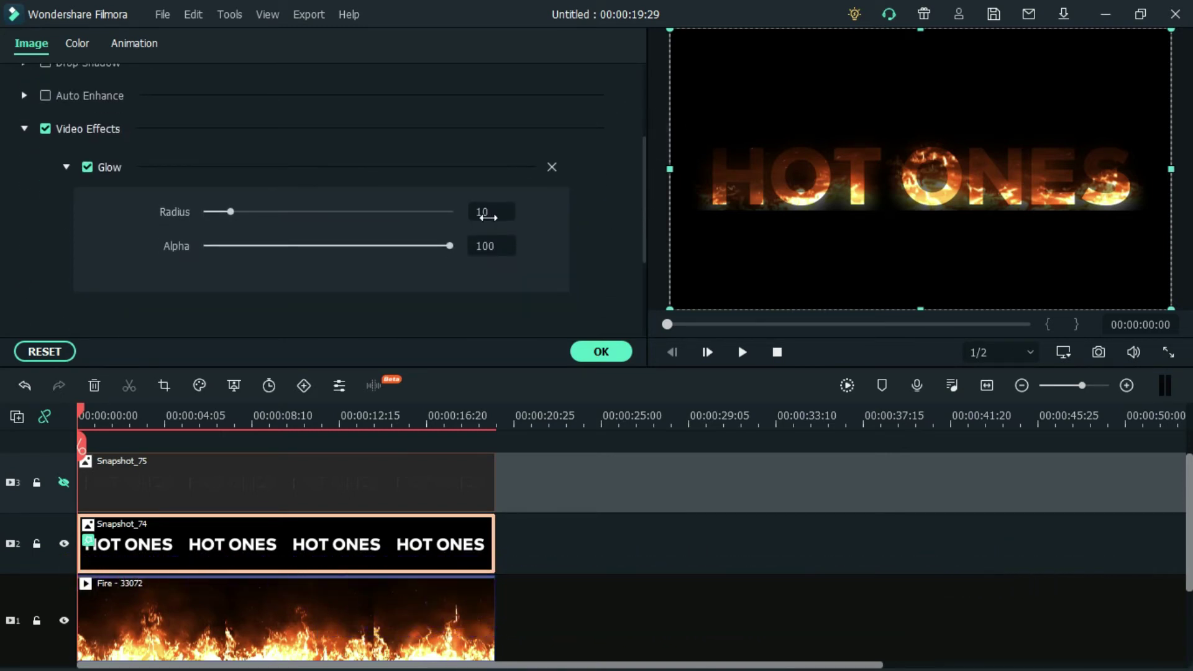
pyautogui.scroll(-6, 491, 211)
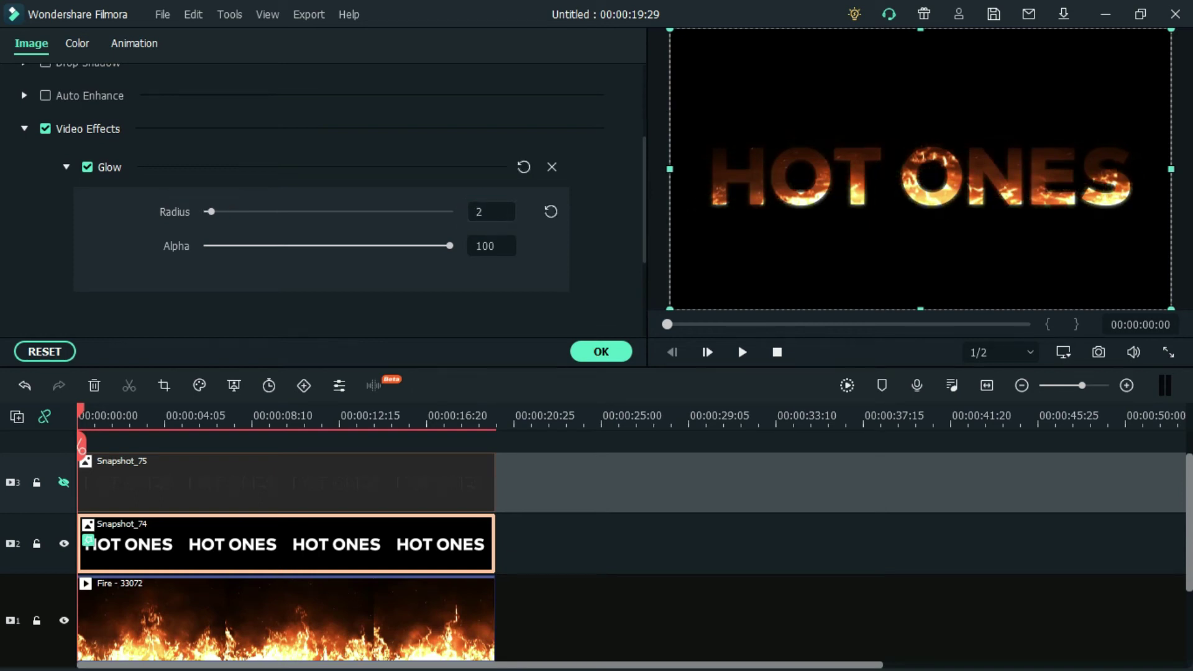
pyautogui.click(601, 351)
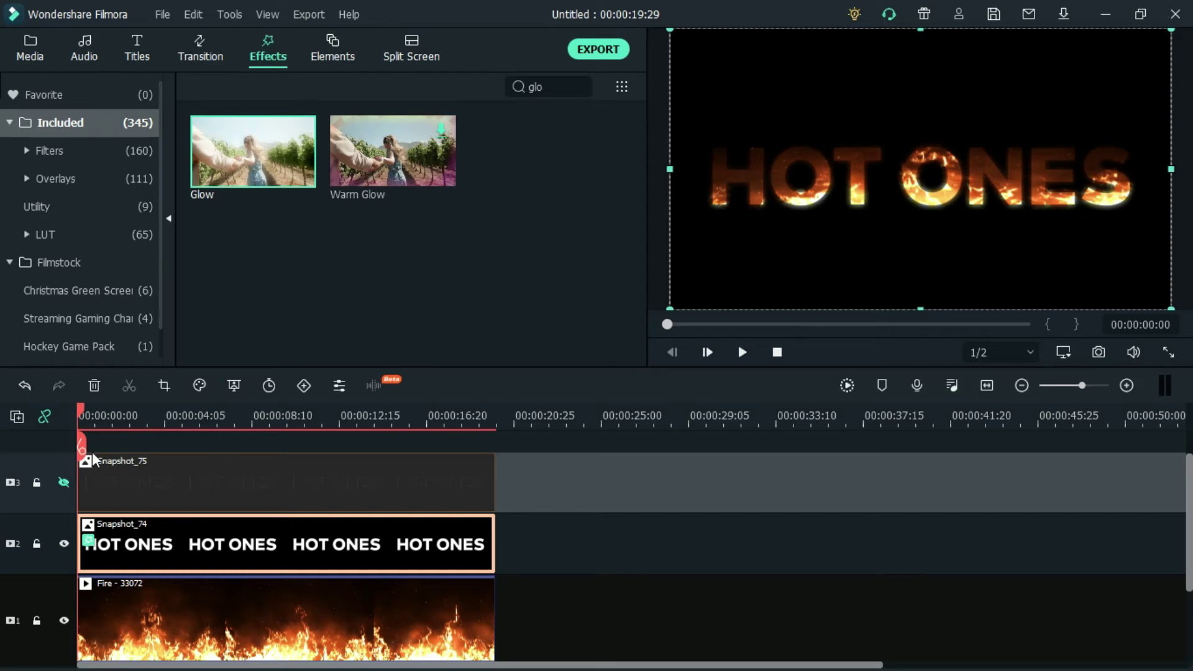
# - Unhide the Snapshot_75 track and set its clip's blending mode to Soft Light
pyautogui.click(64, 483)
pyautogui.click(180, 480)
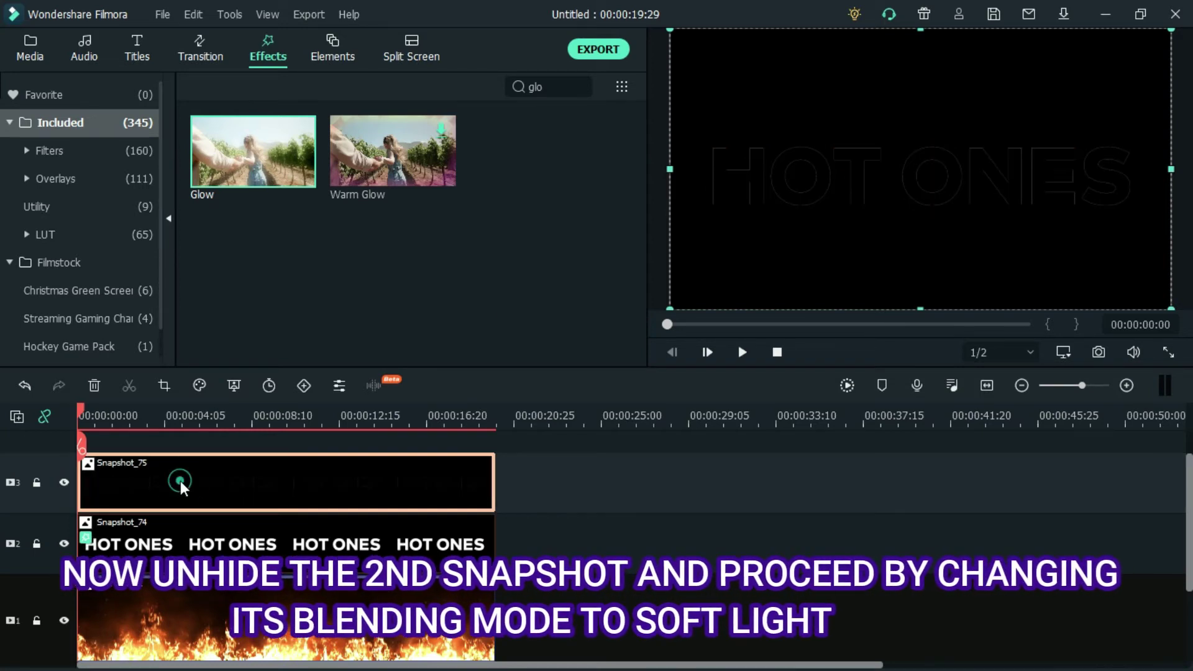
pyautogui.rightClick(180, 481)
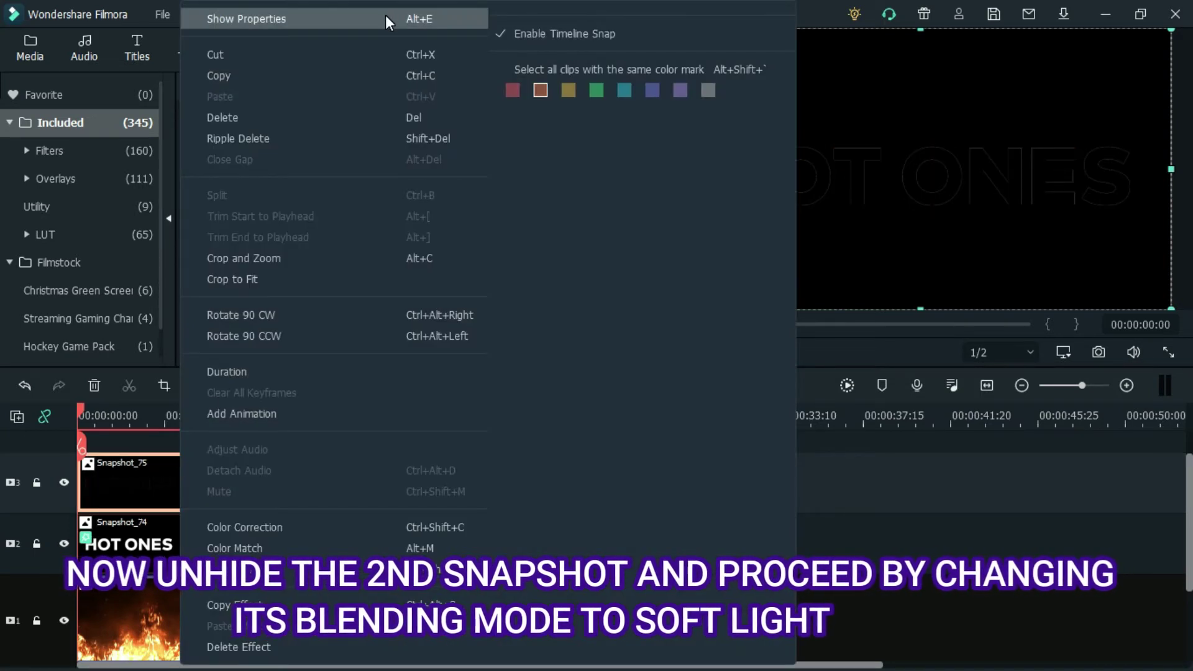
pyautogui.click(385, 19)
pyautogui.click(23, 119)
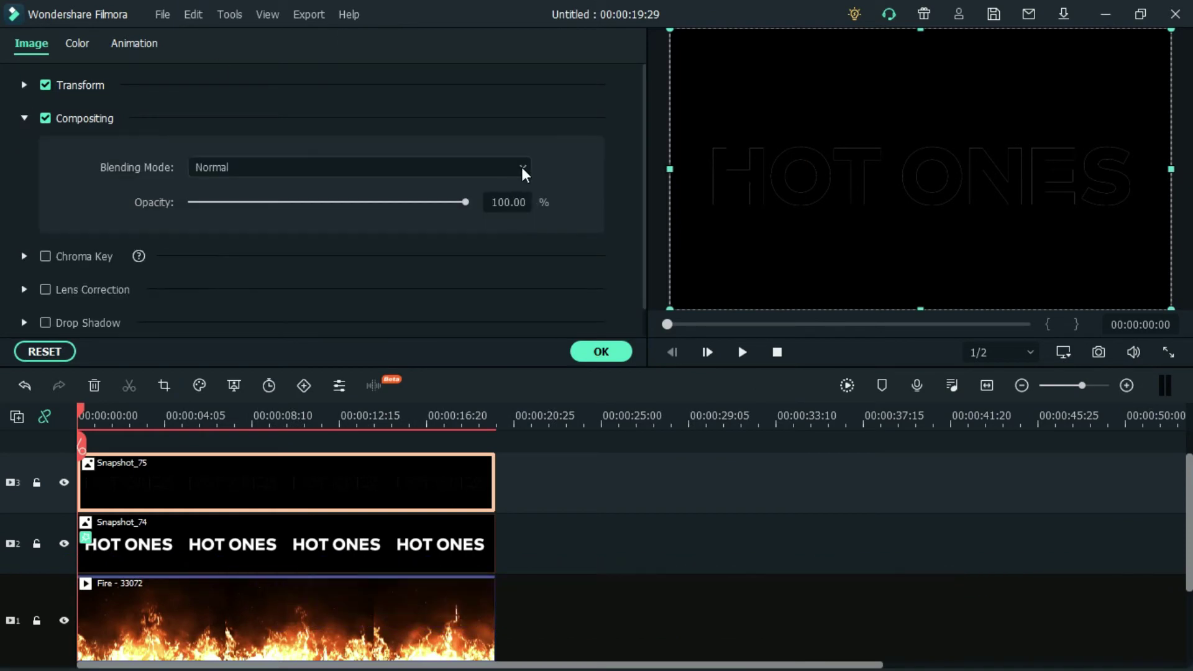
pyautogui.click(522, 168)
pyautogui.moveTo(524, 225); pyautogui.dragTo(520, 346)
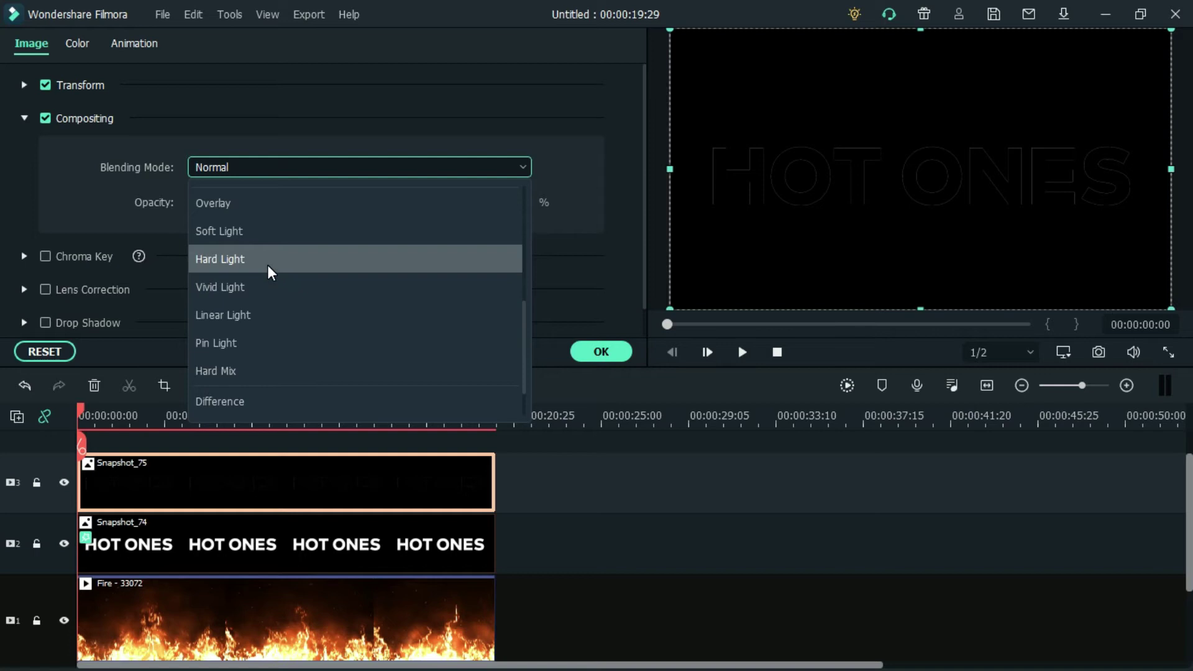
pyautogui.click(252, 233)
pyautogui.click(599, 352)
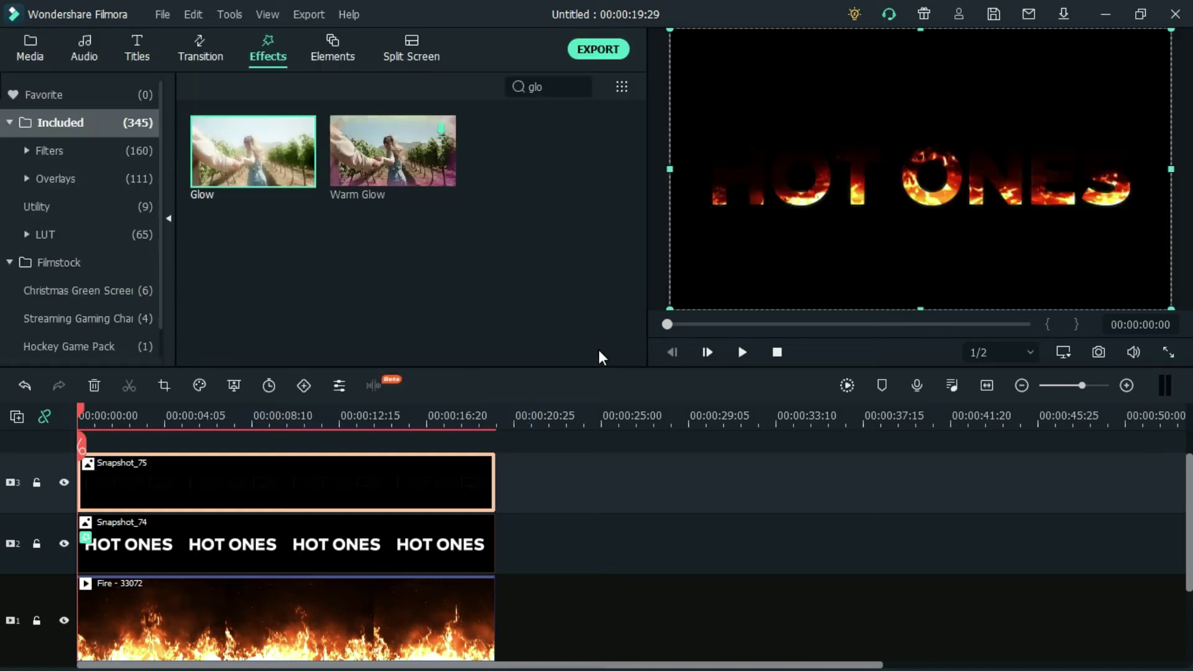
# - Add two Glow effects from the Effects library to the Snapshot_75 clip
pyautogui.moveTo(275, 147)
pyautogui.moveTo(275, 147); pyautogui.dragTo(232, 266)
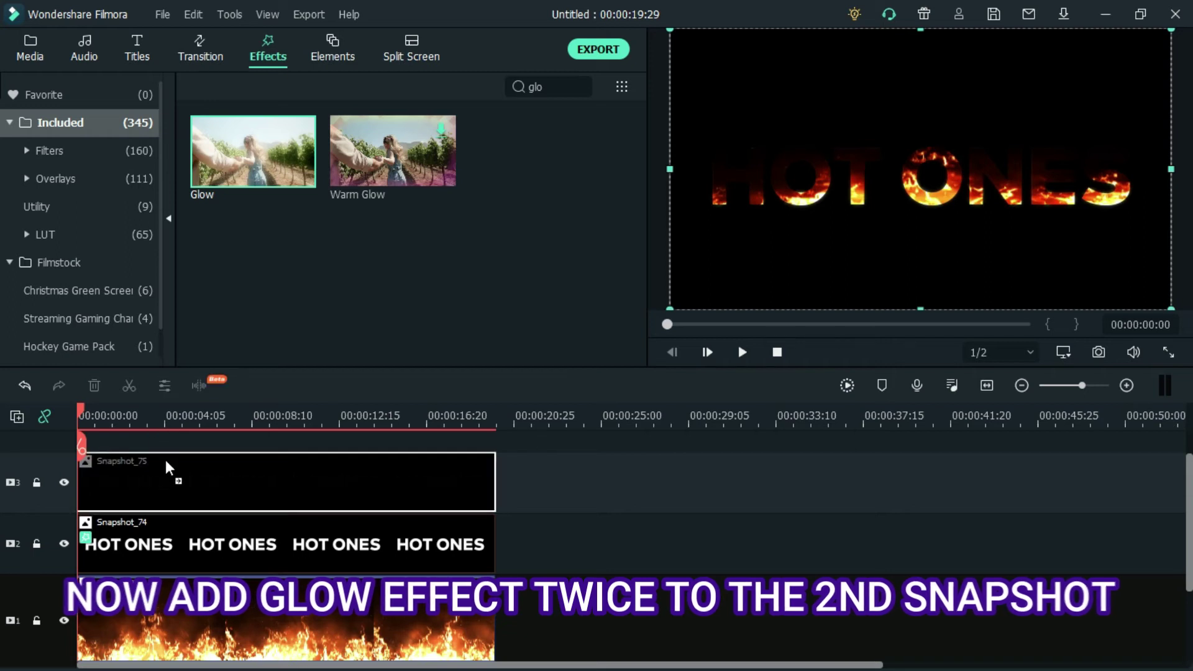
pyautogui.moveTo(157, 427); pyautogui.dragTo(166, 460)
pyautogui.moveTo(265, 146); pyautogui.dragTo(184, 461)
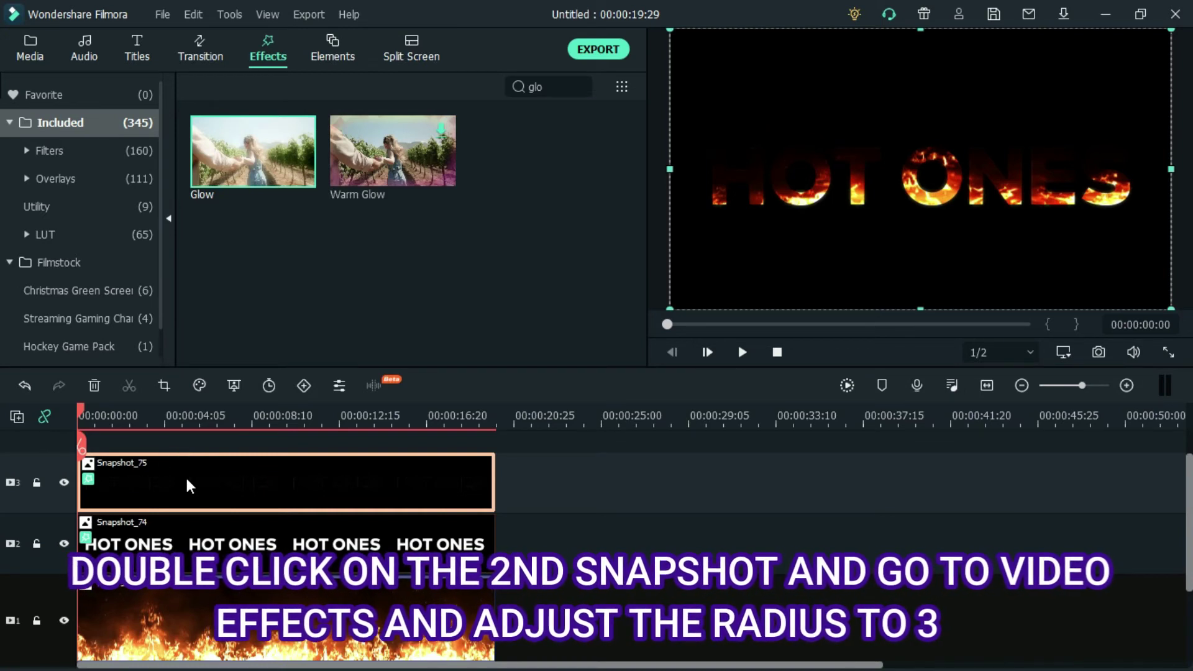
# - In Snapshot_75's properties, lower the first Glow's radius to 3 and expand the second Glow
pyautogui.rightClick(291, 489)
pyautogui.click(429, 15)
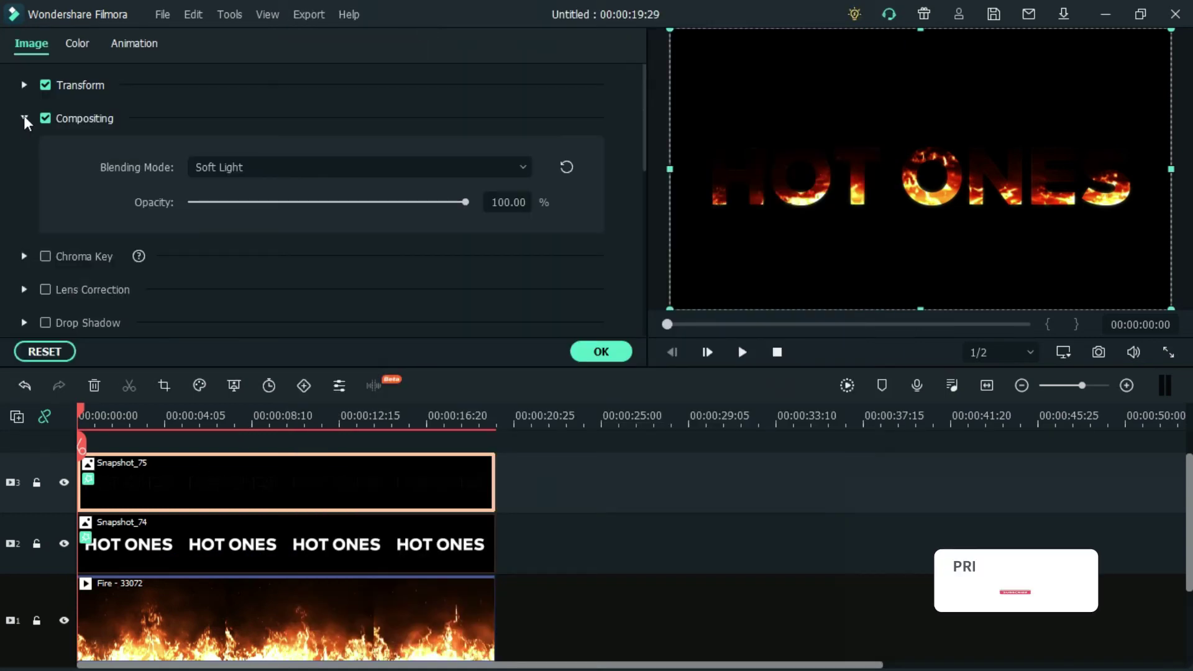
pyautogui.click(25, 118)
pyautogui.scroll(-5, 643, 158)
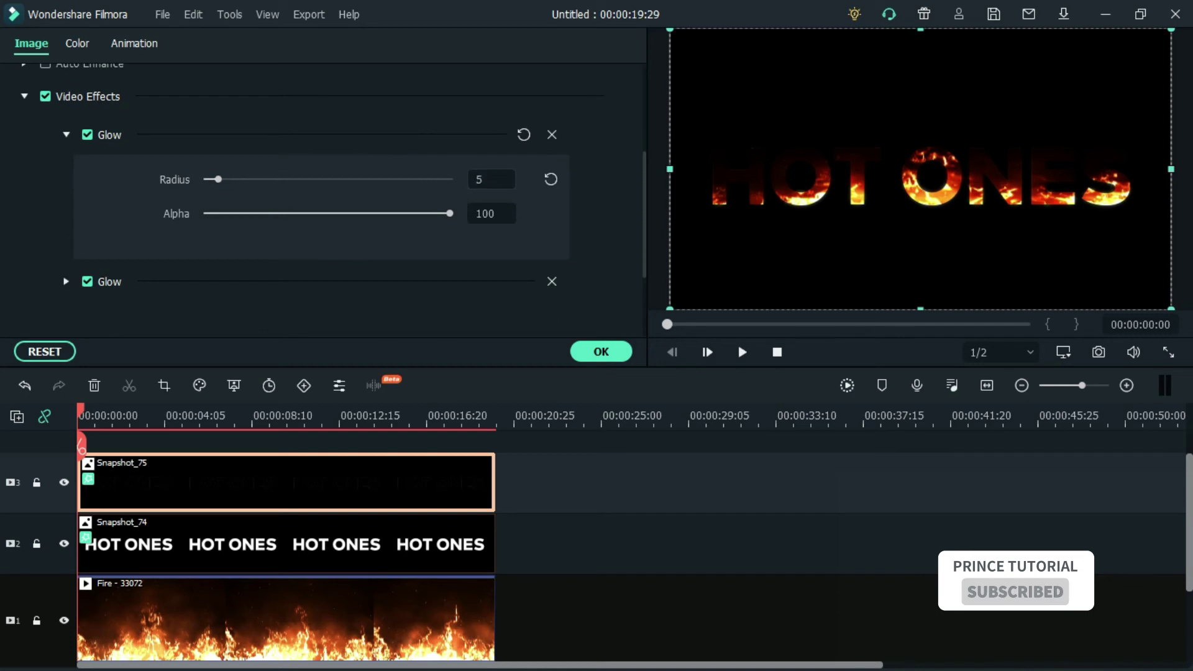
pyautogui.moveTo(500, 184); pyautogui.dragTo(494, 184)
pyautogui.click(66, 281)
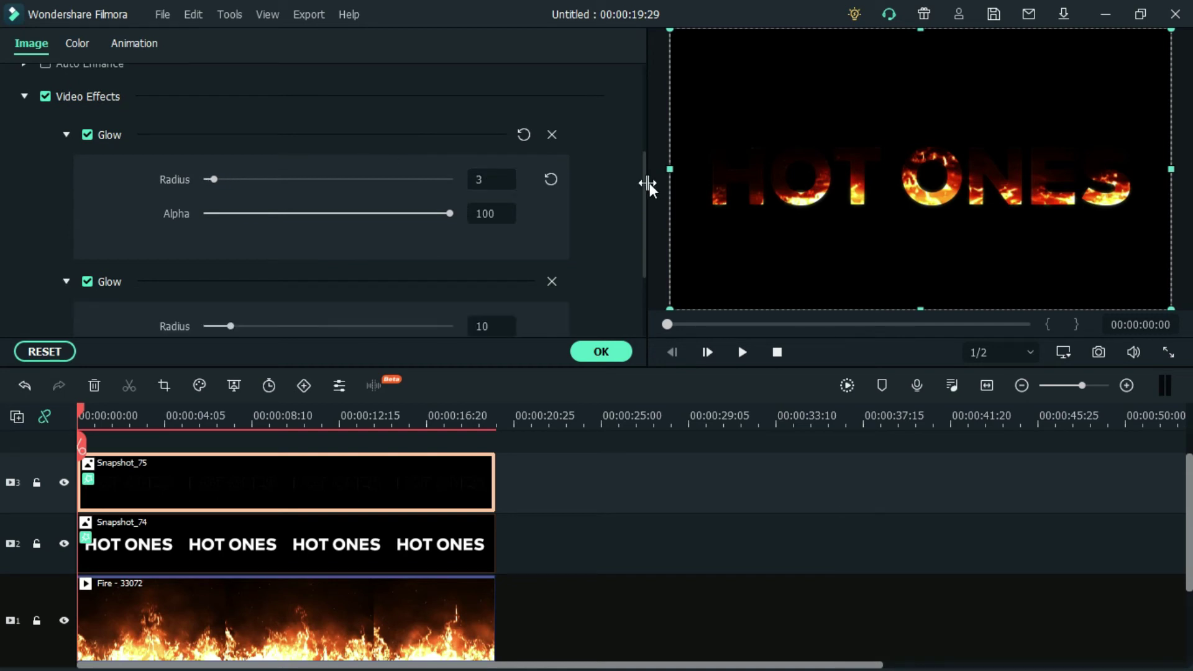
pyautogui.scroll(-3, 502, 255)
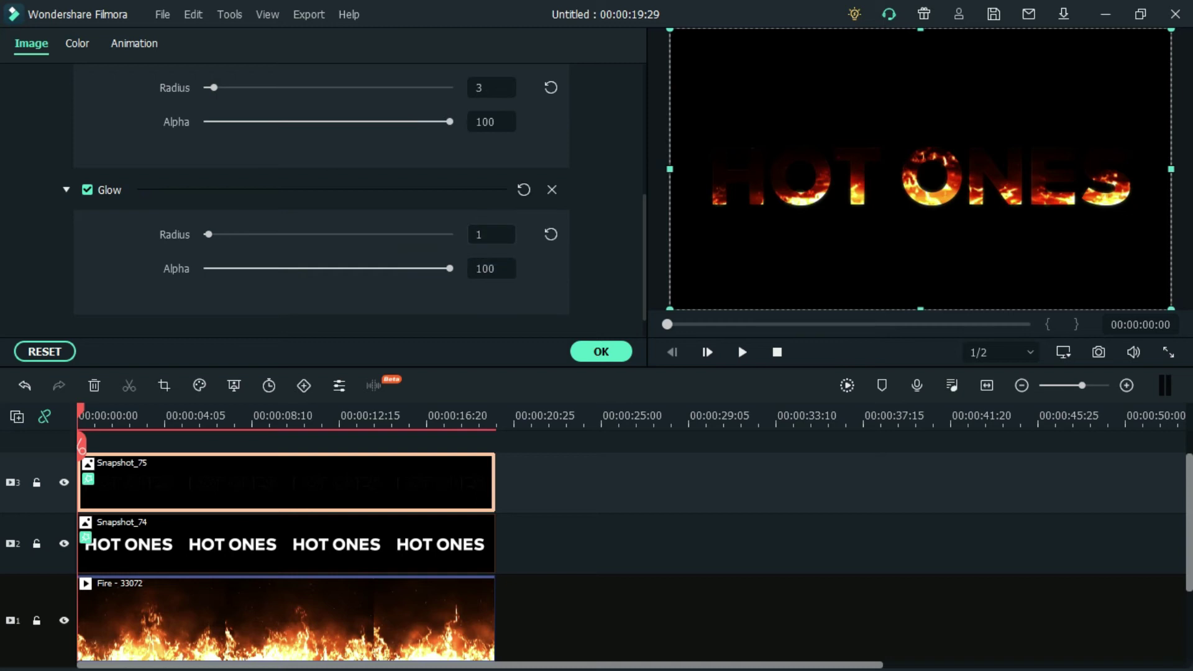